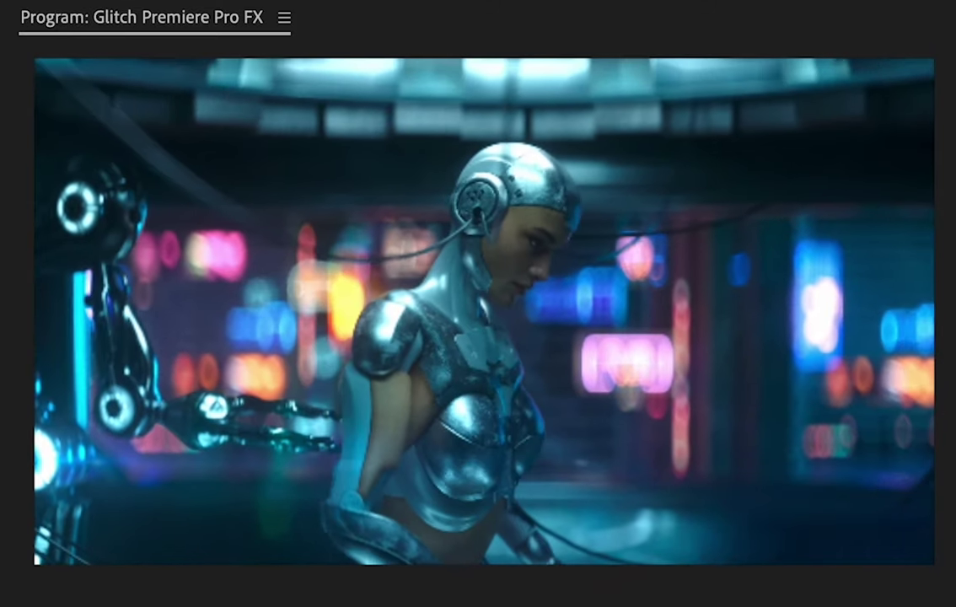
Stop playback of the Glitch Premiere Pro FX sequence at 00:00:07:17.
key(space)
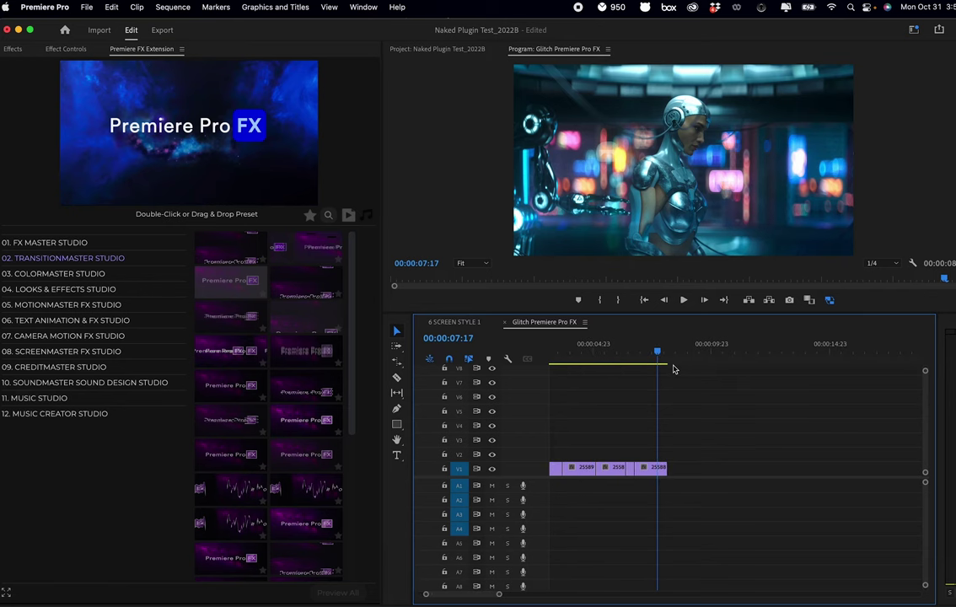
Park the playhead at 00:00:02:10 and show 01. FX MASTER STUDIO's 04. HEAVY GLITCH presets.
scroll(603, 347, up, 3)
click(602, 347)
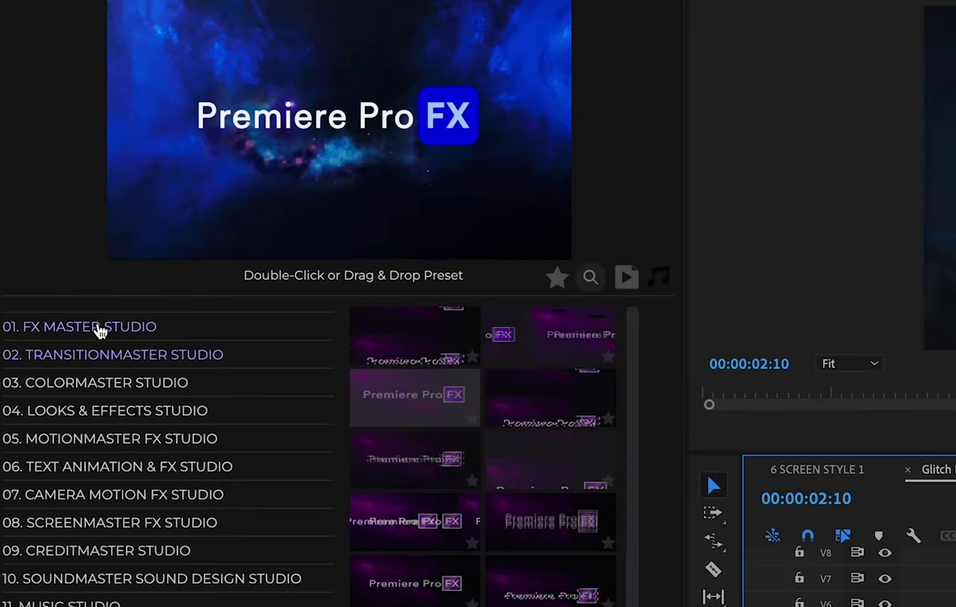
click(54, 242)
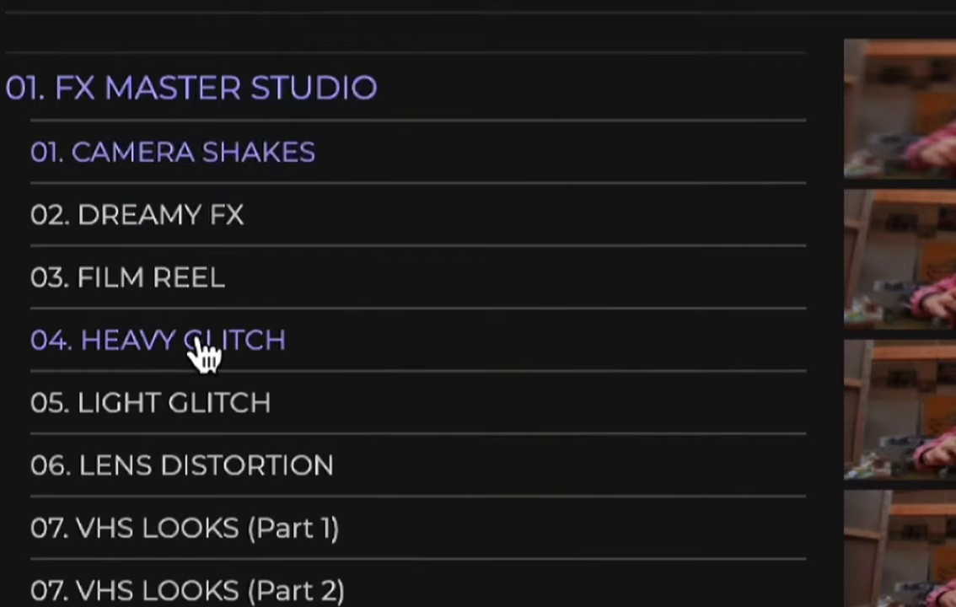
click(198, 341)
click(190, 401)
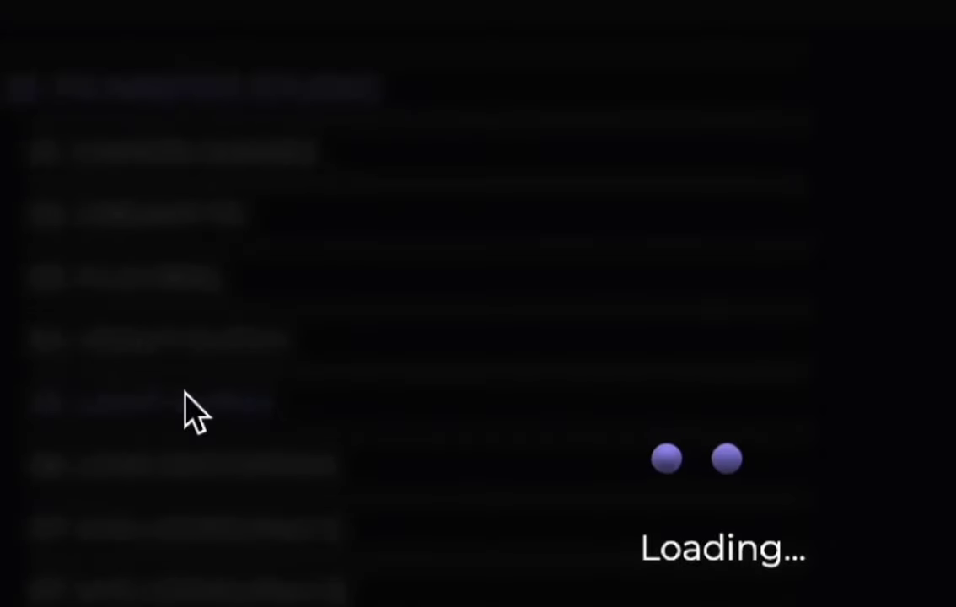
click(203, 346)
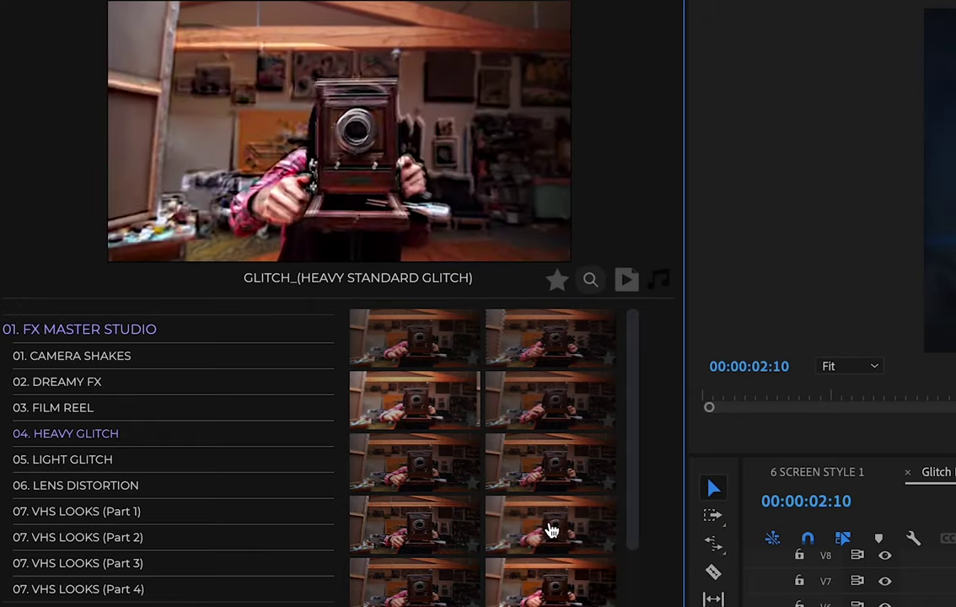
Apply a 05. LIGHT GLITCH preset and extend its FXMASTER layers and audio to the sequence start.
click(107, 474)
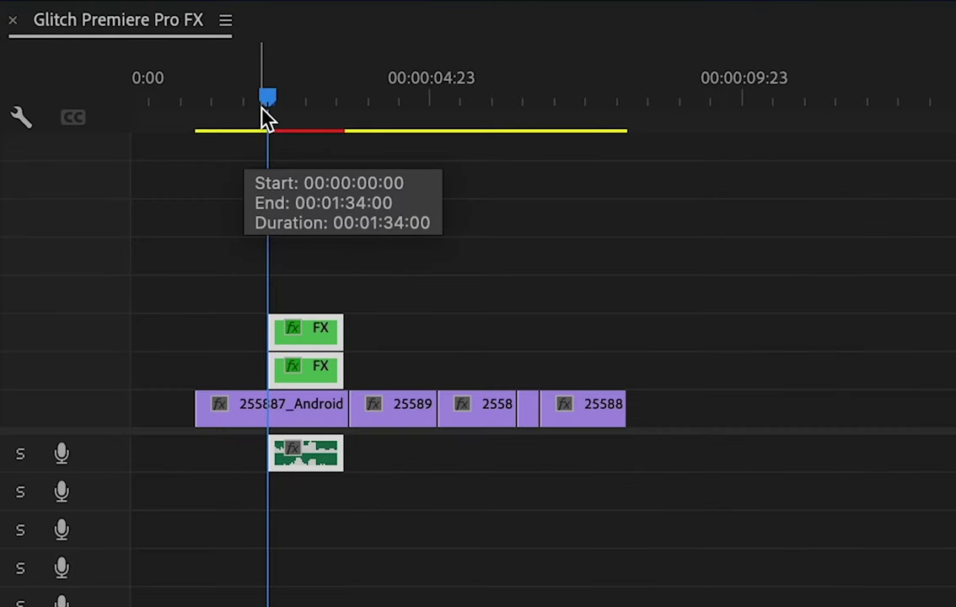
key(=)
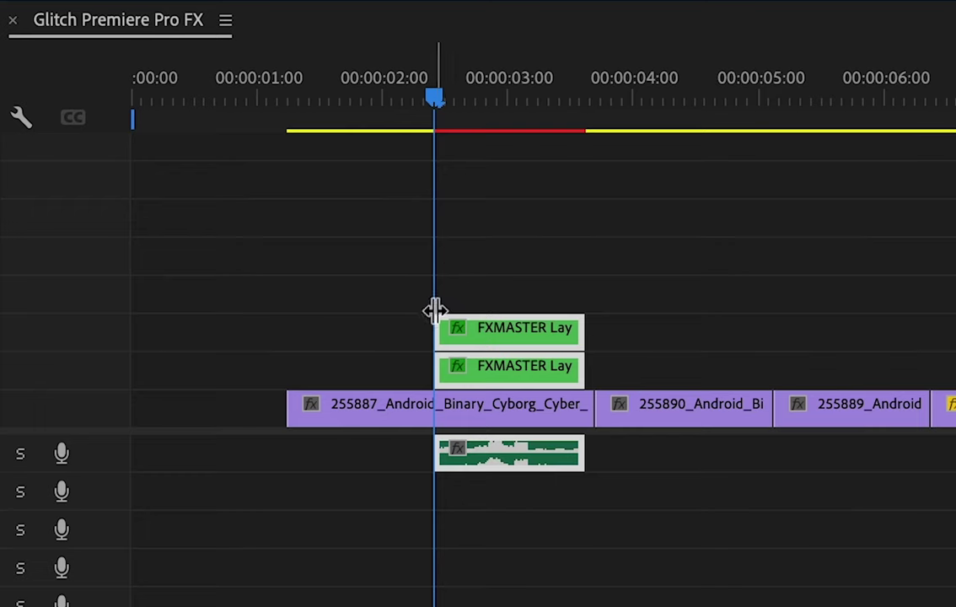
drag(439, 327, 301, 326)
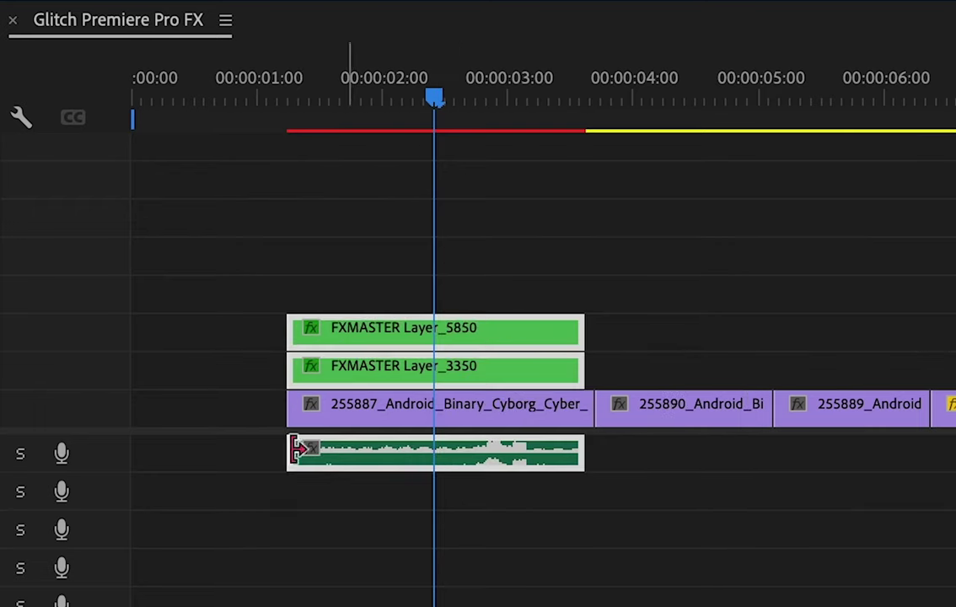
double_click(101, 467)
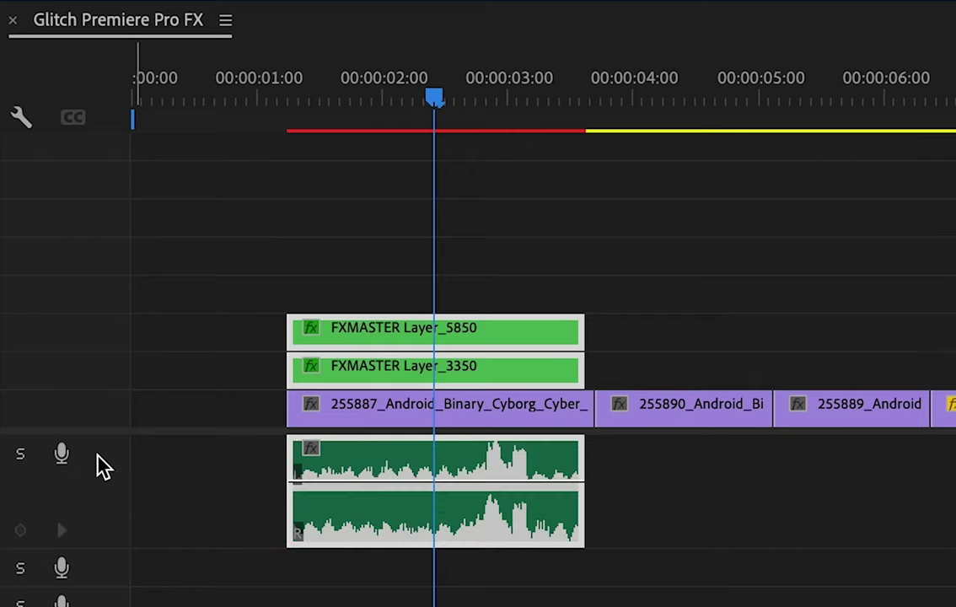
Stretch the glitch layers and audio to the sequence end, playhead back at 00:00:01:13.
drag(576, 334, 913, 323)
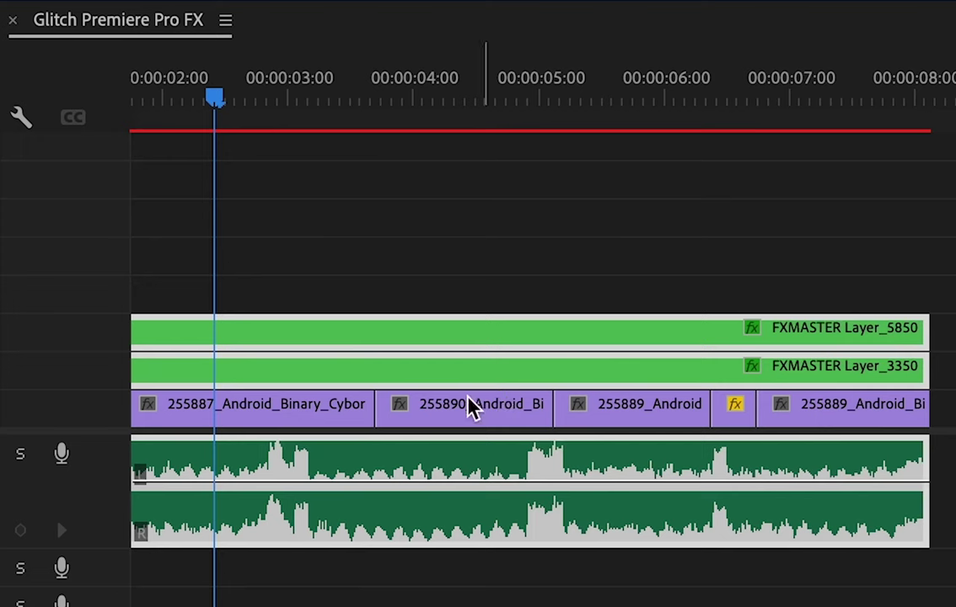
scroll(357, 216, down, 2)
scroll(357, 216, up, 4)
scroll(356, 216, down, 1)
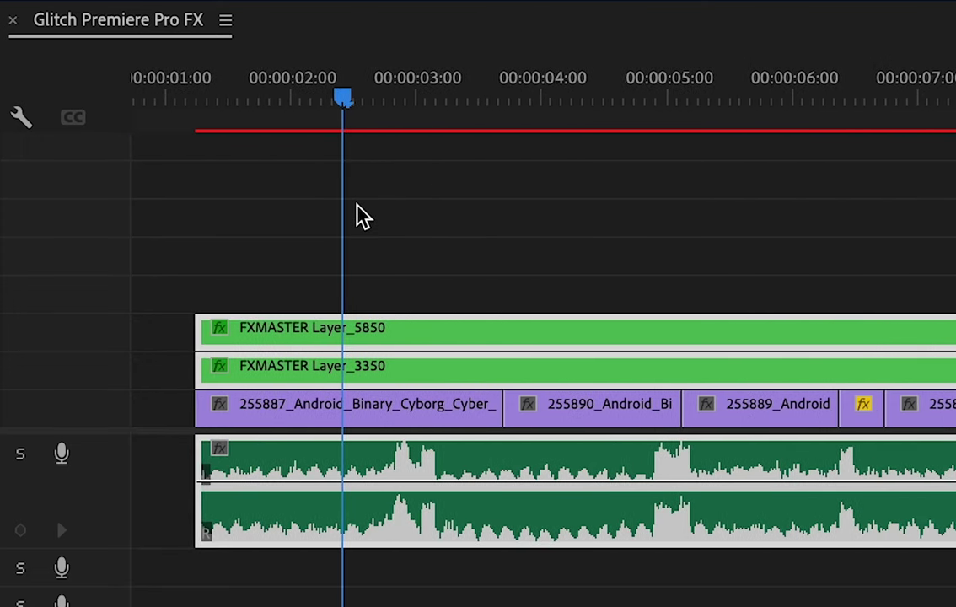
click(229, 96)
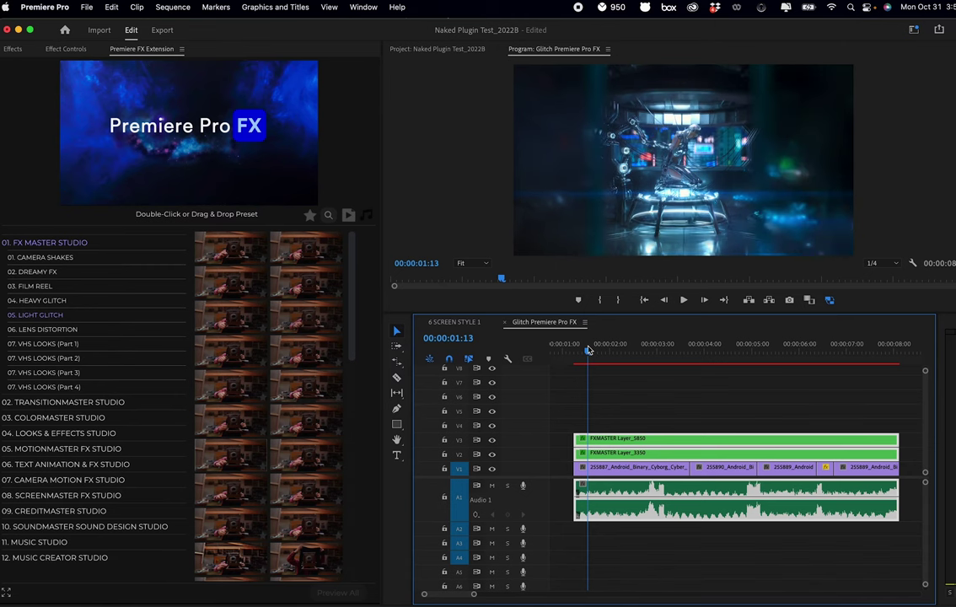
Preview the glitched sequence, then undo to remove the FXMASTER layers and glitch sound.
key(space)
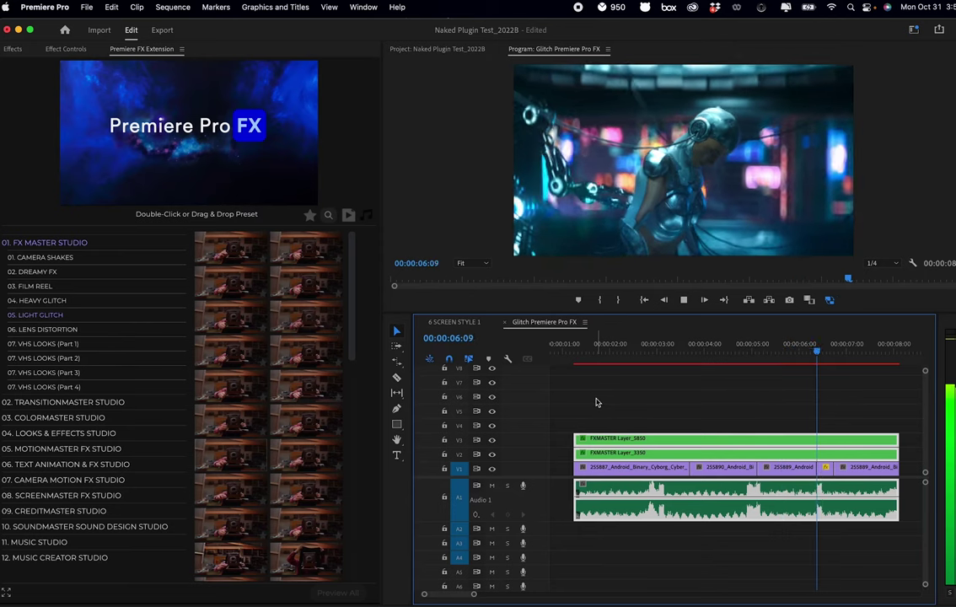
key(space)
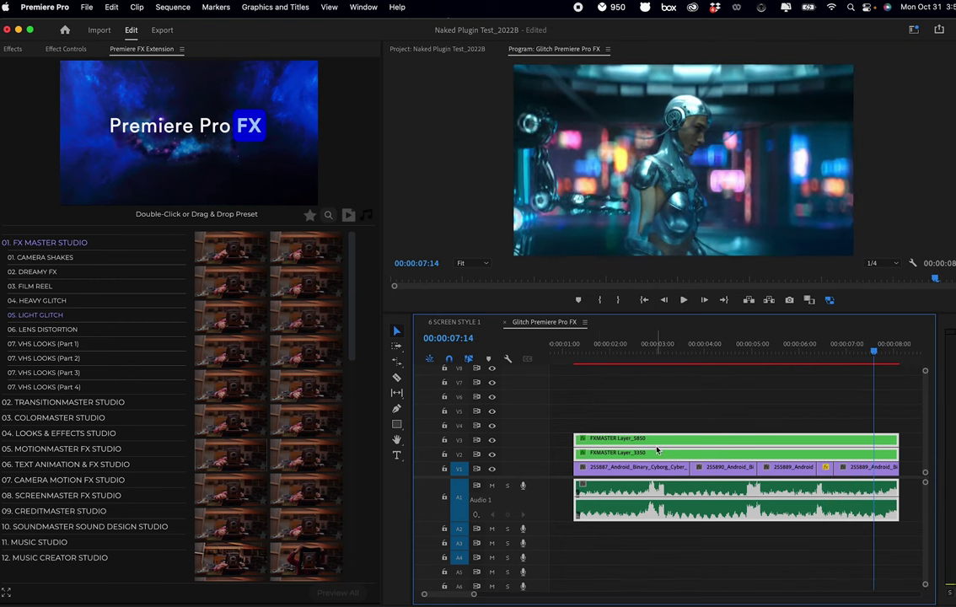
key(cmd+z)
mouse_move(248, 421)
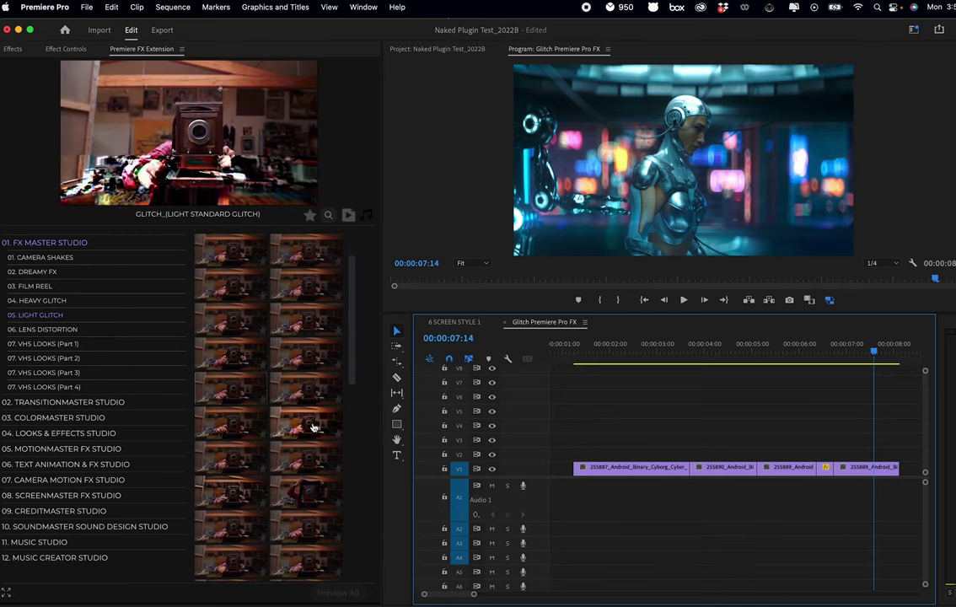
Apply GLITCH_(LIGHT STANDARD GLITCH) at 00:00:01:17, span its layers and audio over all clips, and preview.
click(592, 382)
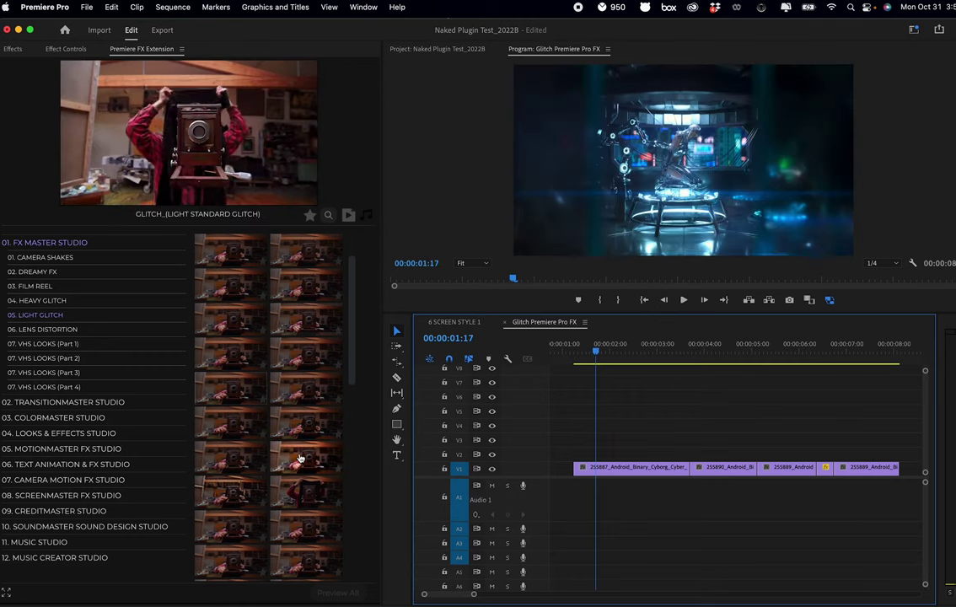
double_click(300, 458)
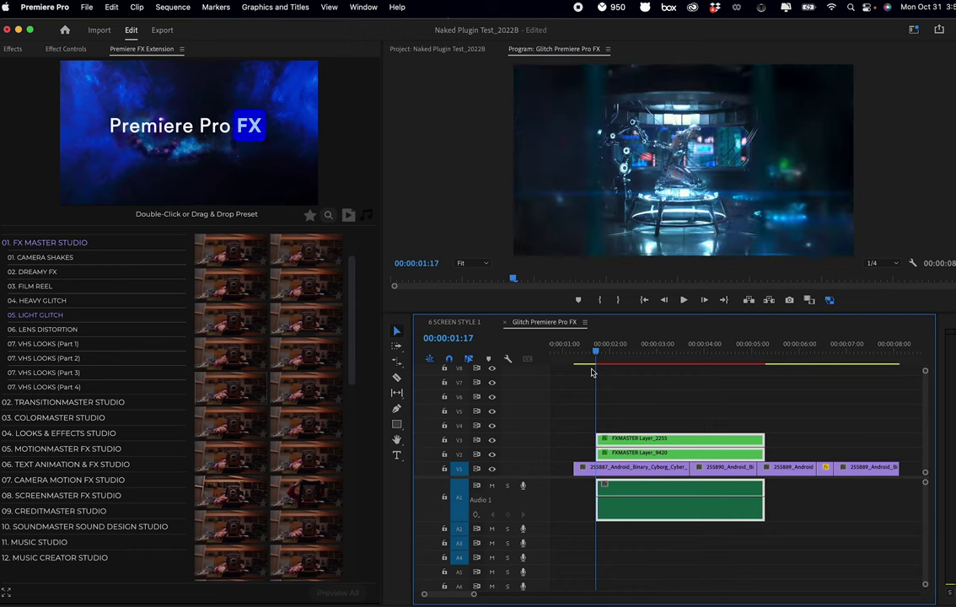
drag(601, 438, 578, 437)
drag(760, 442, 899, 442)
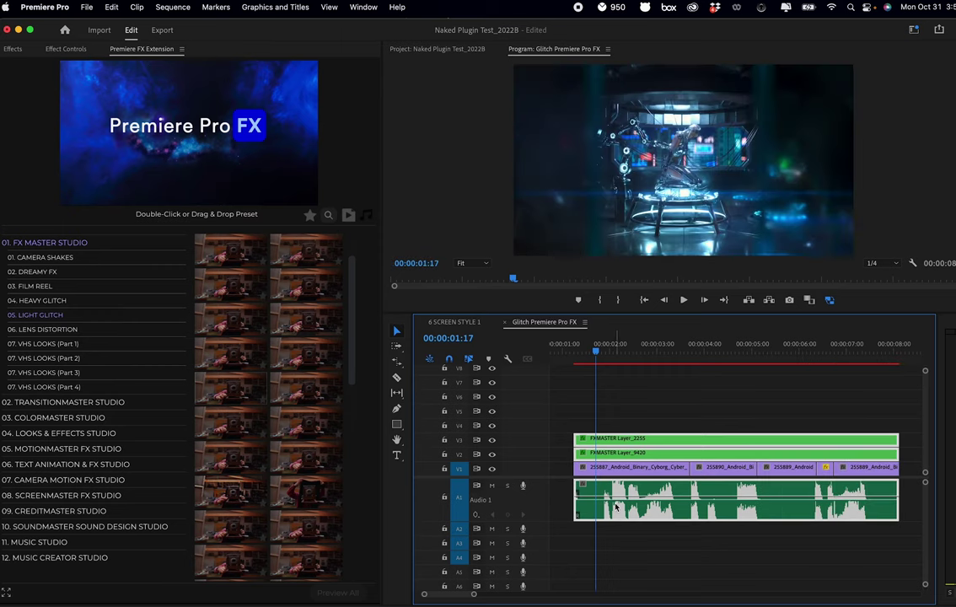
key(space)
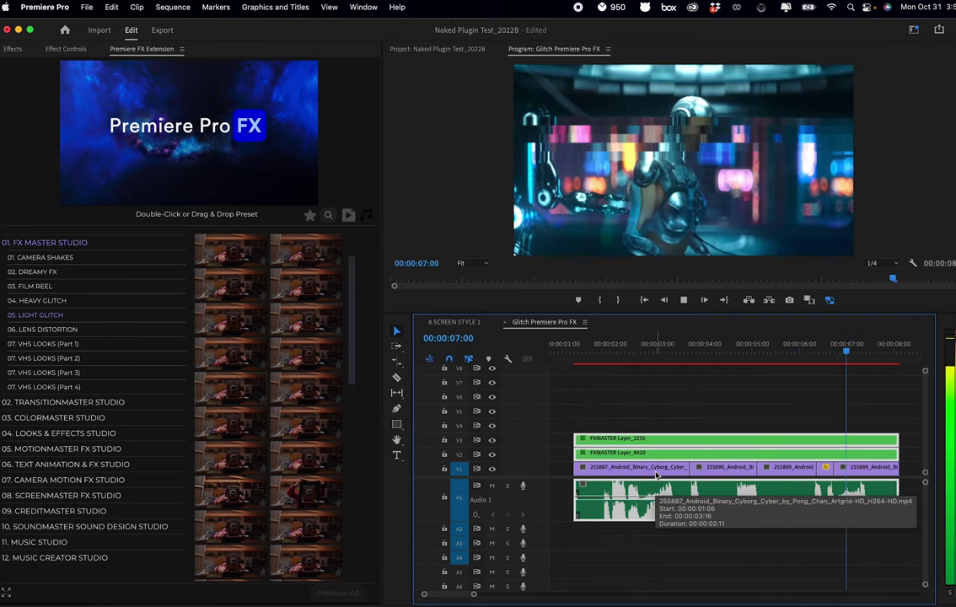
key(space)
Turn off the preset audio preview and trim both FXMASTER layers to end near 5 seconds.
click(614, 545)
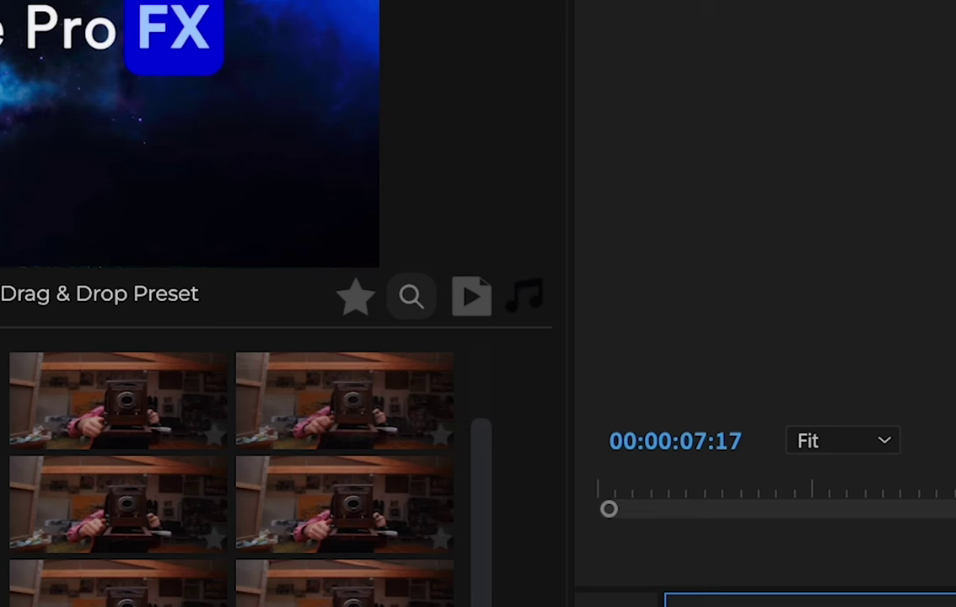
click(530, 302)
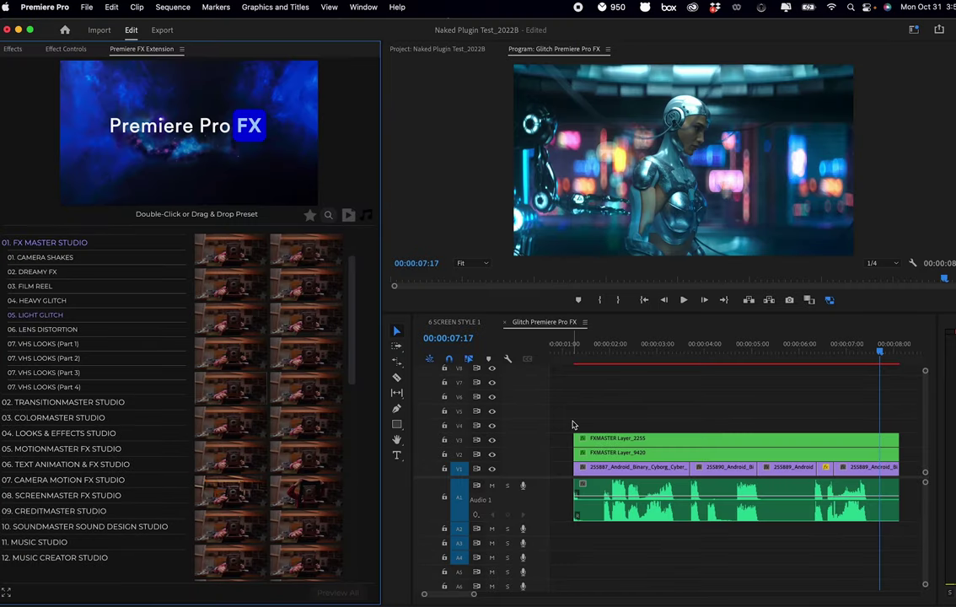
drag(573, 424, 724, 442)
drag(890, 439, 757, 439)
Trim the A1 glitch audio to match the layers and preview from 00:00:04:00.
click(897, 491)
drag(857, 485, 756, 476)
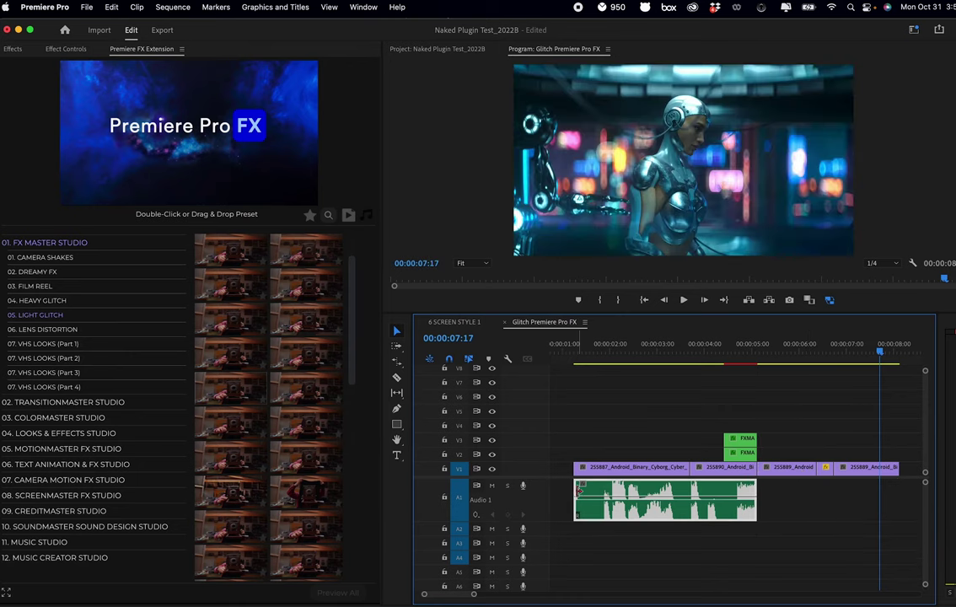
drag(578, 490, 728, 491)
click(706, 349)
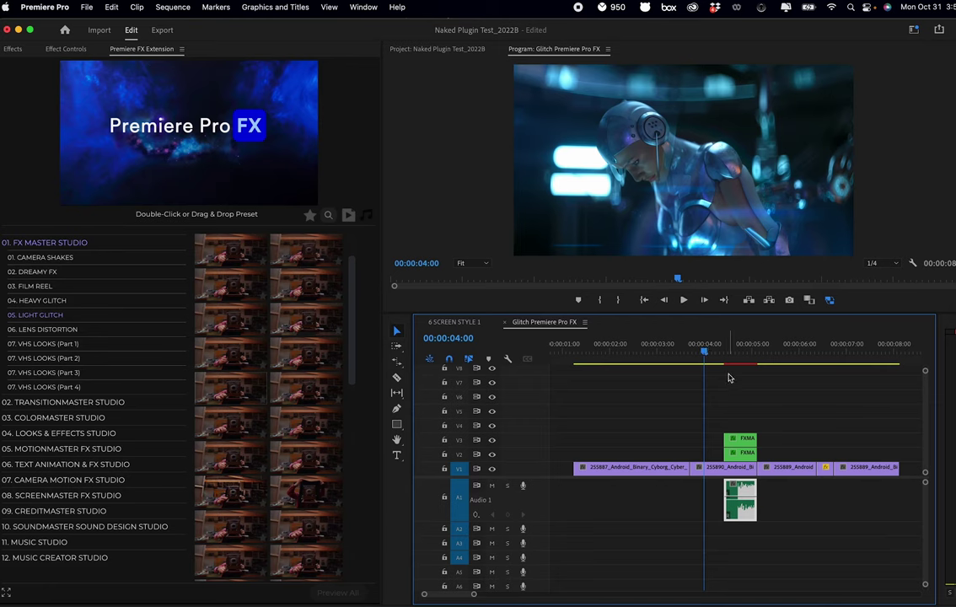
key(space)
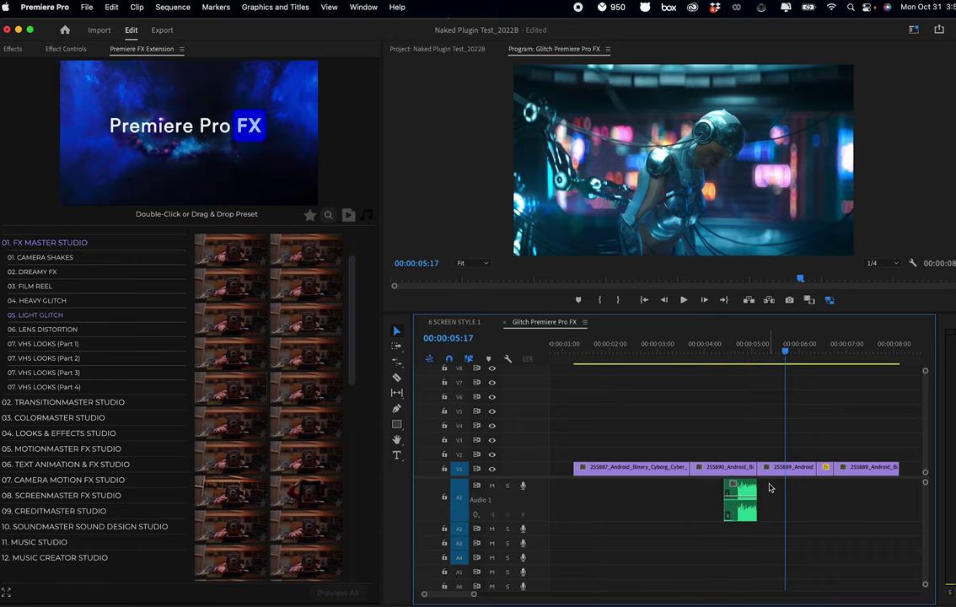
Show 02. TransitionMaster Studio's 10. Glitch FX presets and scrub to the cut near 00:00:03:17.
click(35, 244)
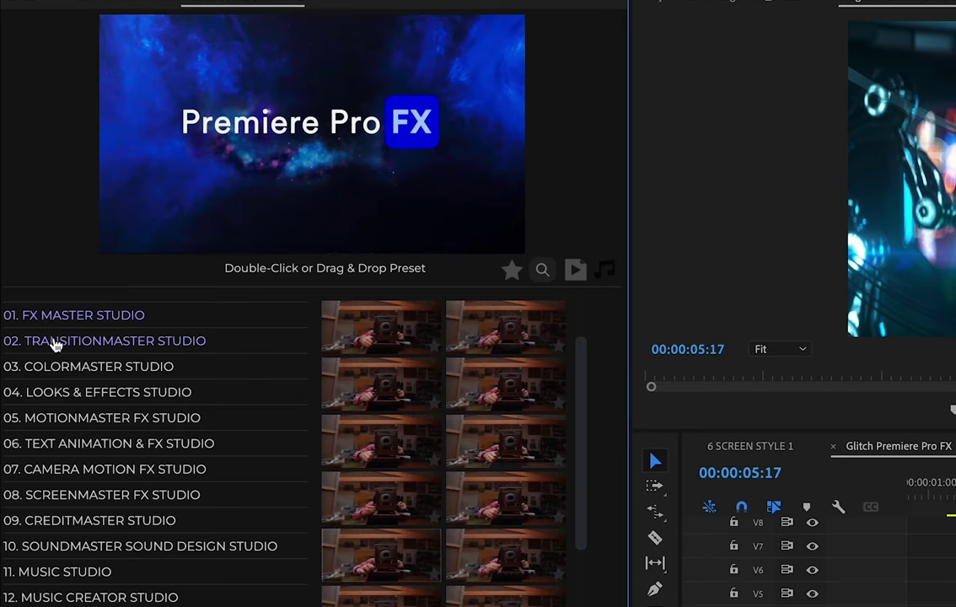
click(34, 260)
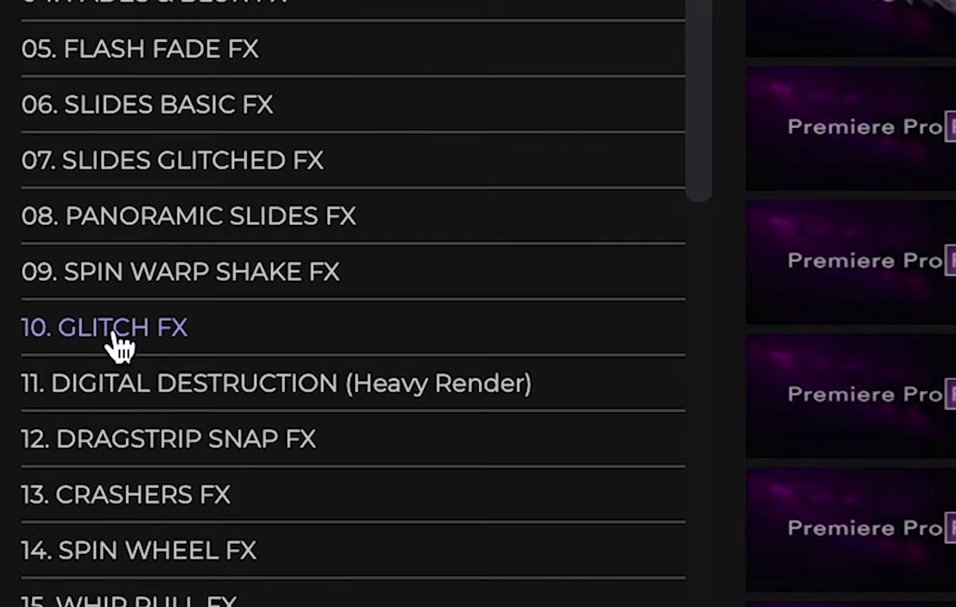
click(53, 582)
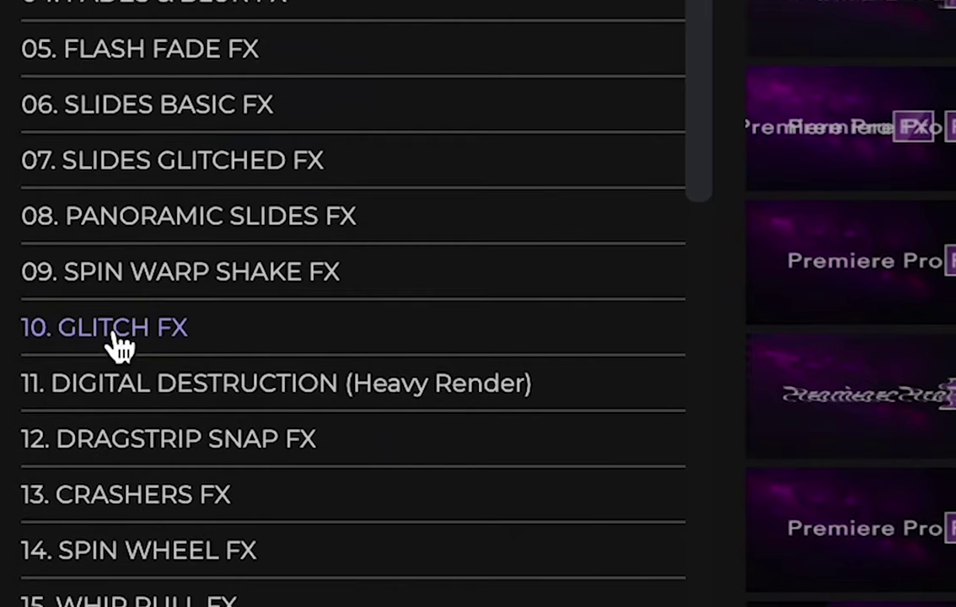
scroll(410, 560, down, 2)
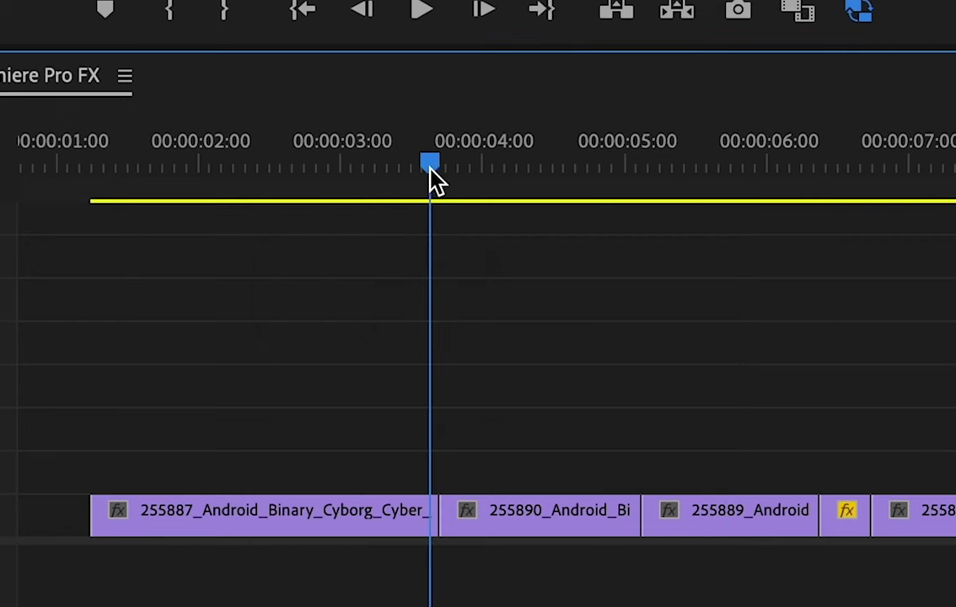
mouse_move(431, 170)
mouse_down()
mouse_move(420, 173)
mouse_move(442, 177)
mouse_up()
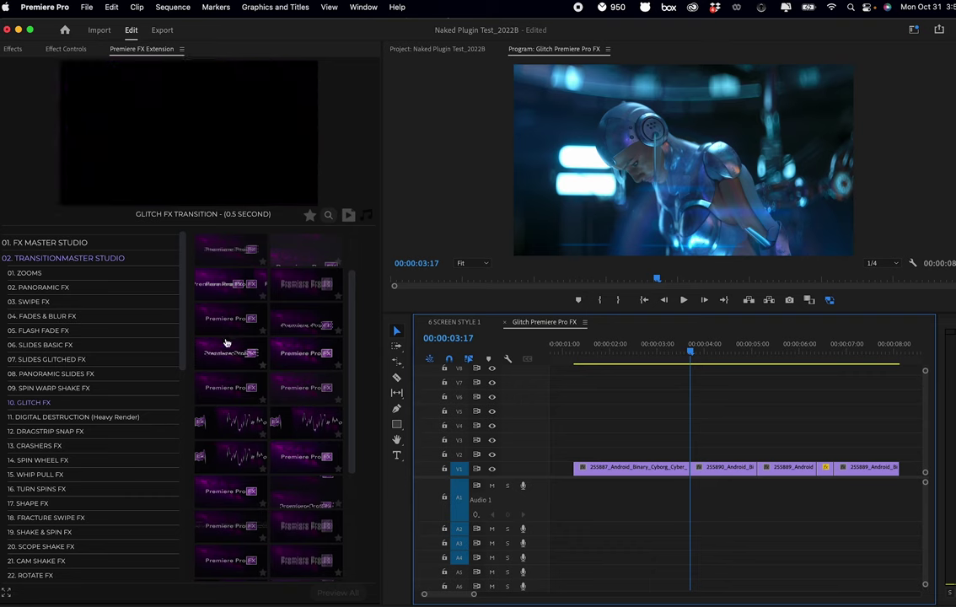
Apply a Glitch FX transition at the first cut and play it back.
double_click(224, 330)
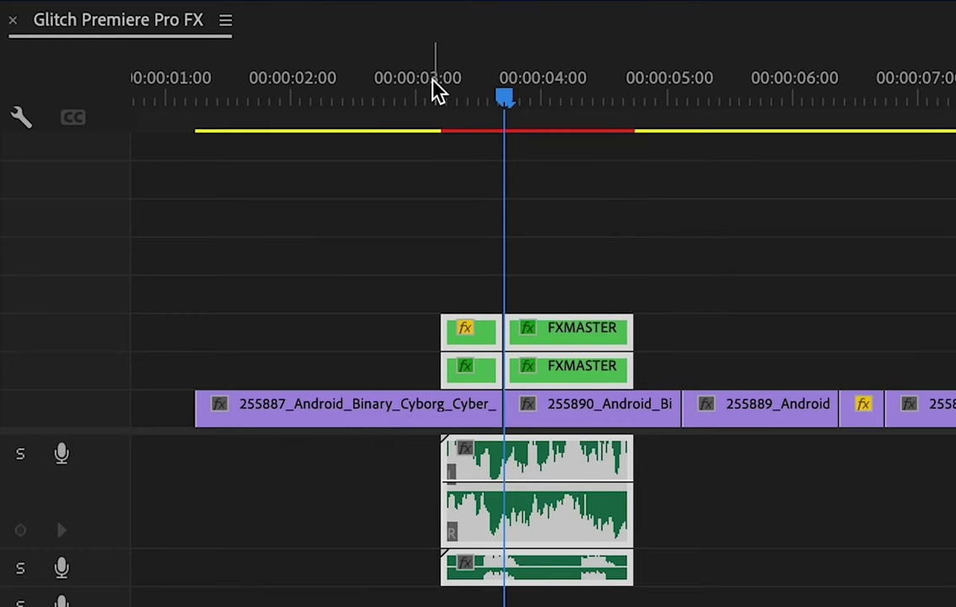
click(435, 91)
key(space)
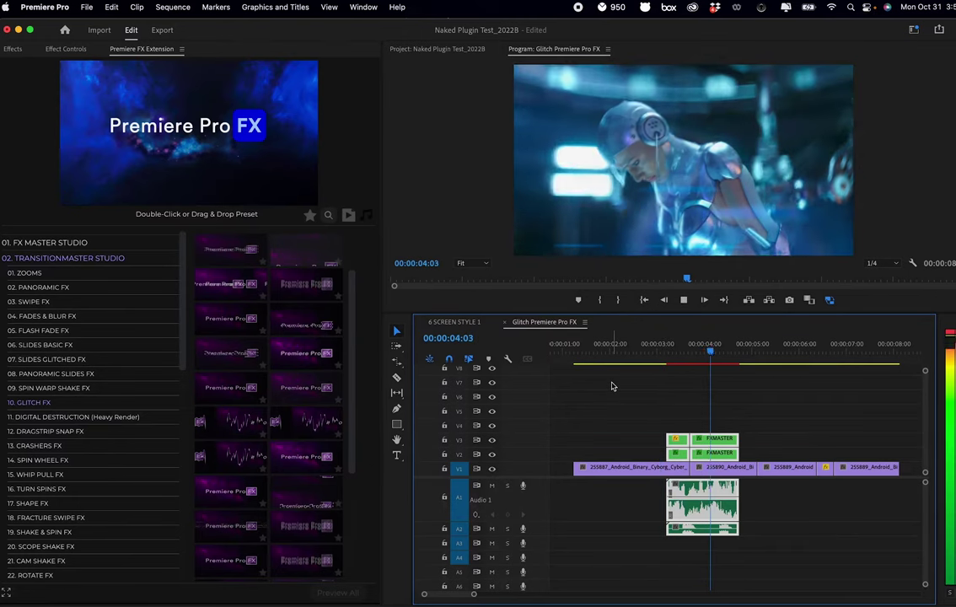
key(space)
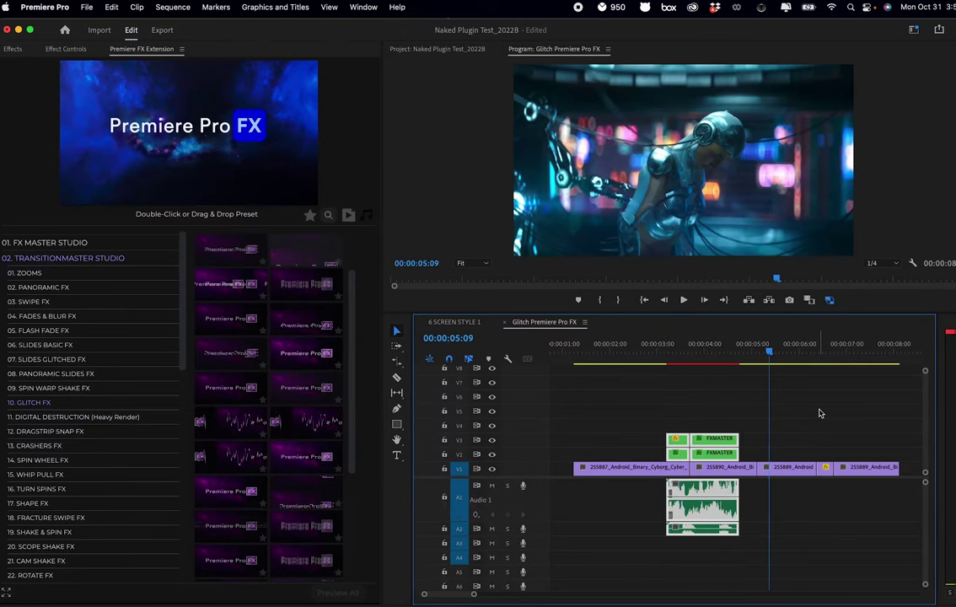
Place a second Glitch FX transition centred on the cut near 00:00:06:00 and preview both.
scroll(287, 405, down, 4)
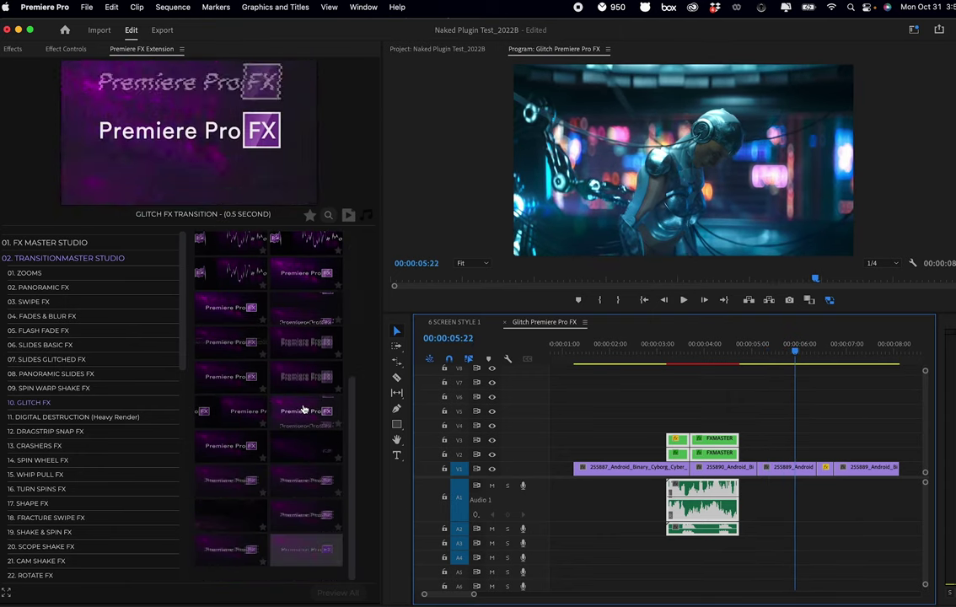
drag(306, 410, 757, 459)
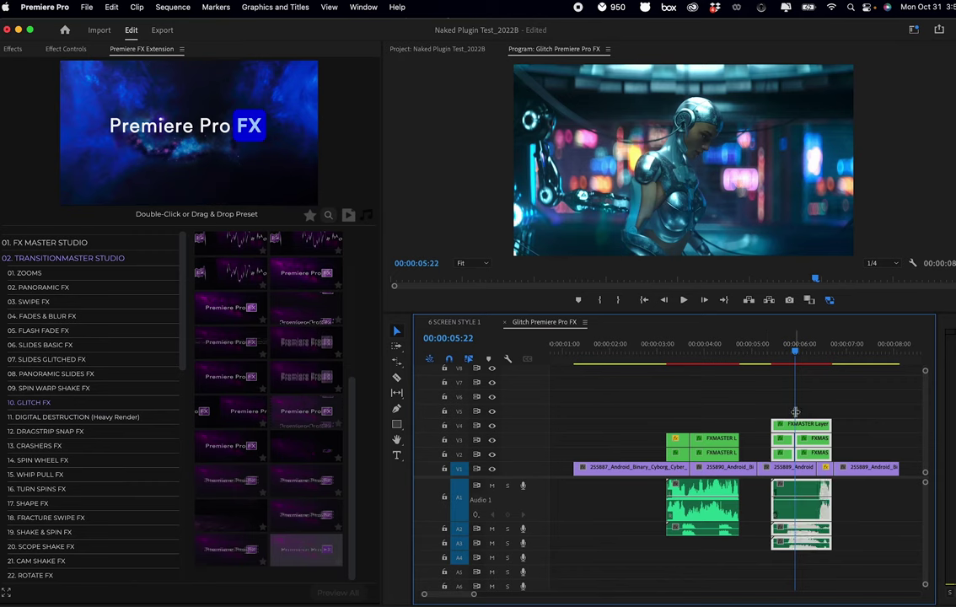
drag(796, 430, 824, 432)
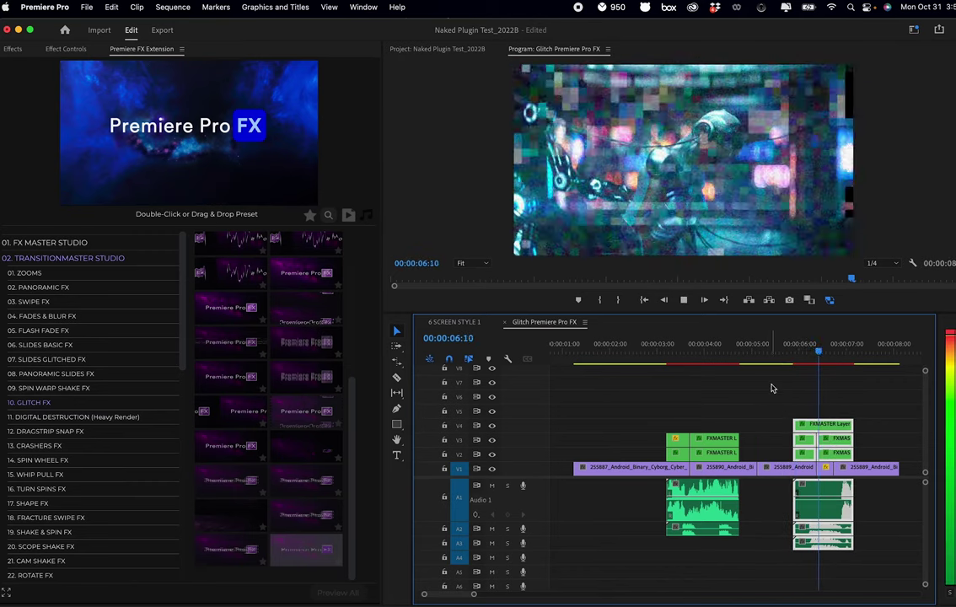
key(space)
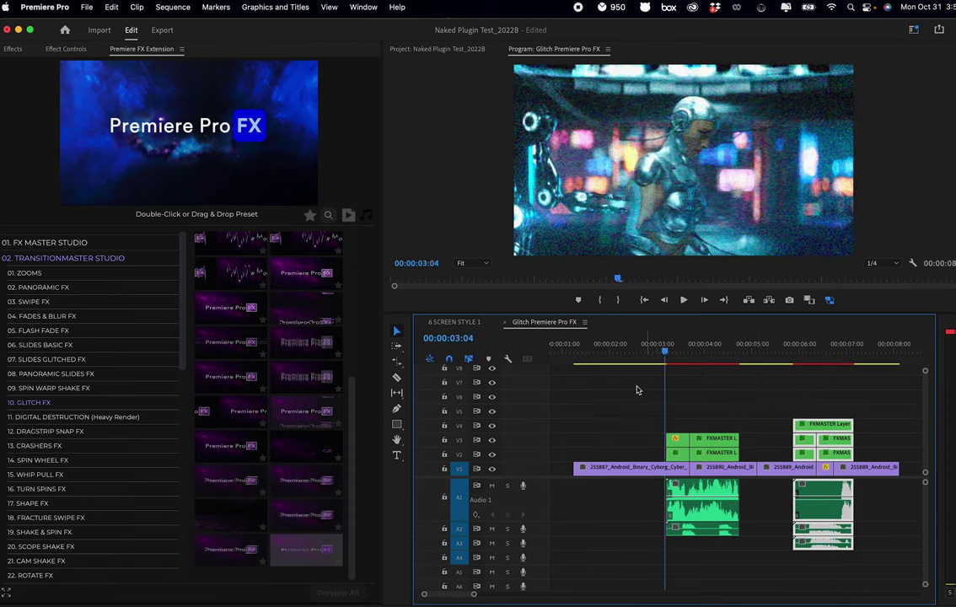
key(space)
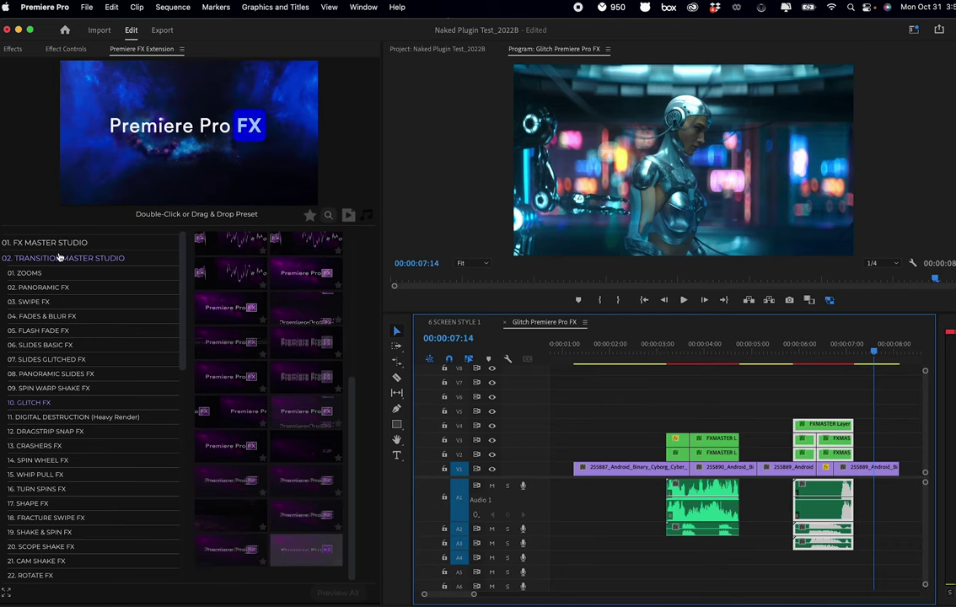
Delete all FXMASTER transition layers on V2–V5 and their A1 audio clips.
drag(649, 383, 856, 458)
key(Delete)
drag(860, 500, 663, 537)
key(Delete)
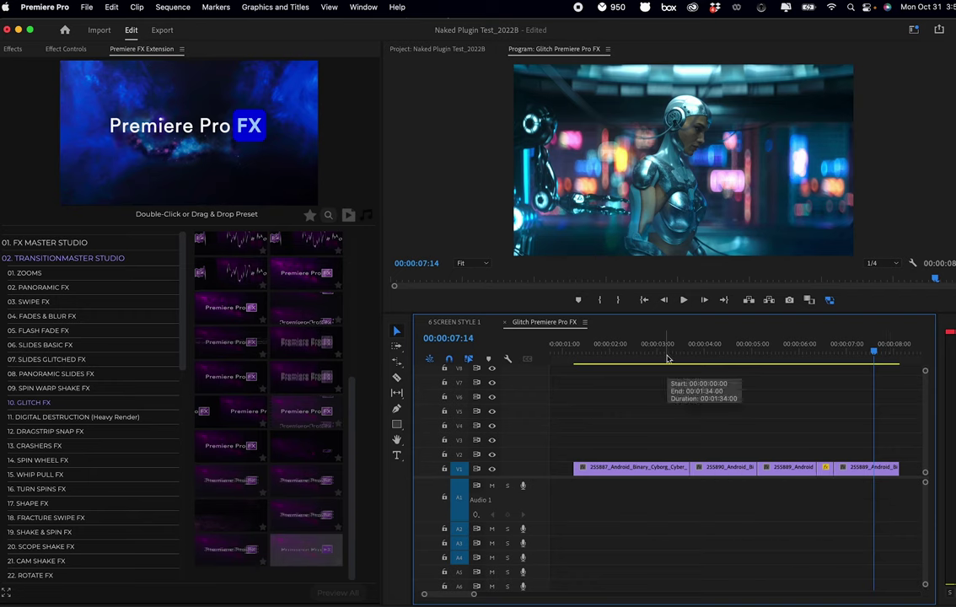
Move the playhead to 00:00:02:00 and show Looks & Effects Studio's 02. Glitch FX Builder (Part 1) presets.
click(609, 345)
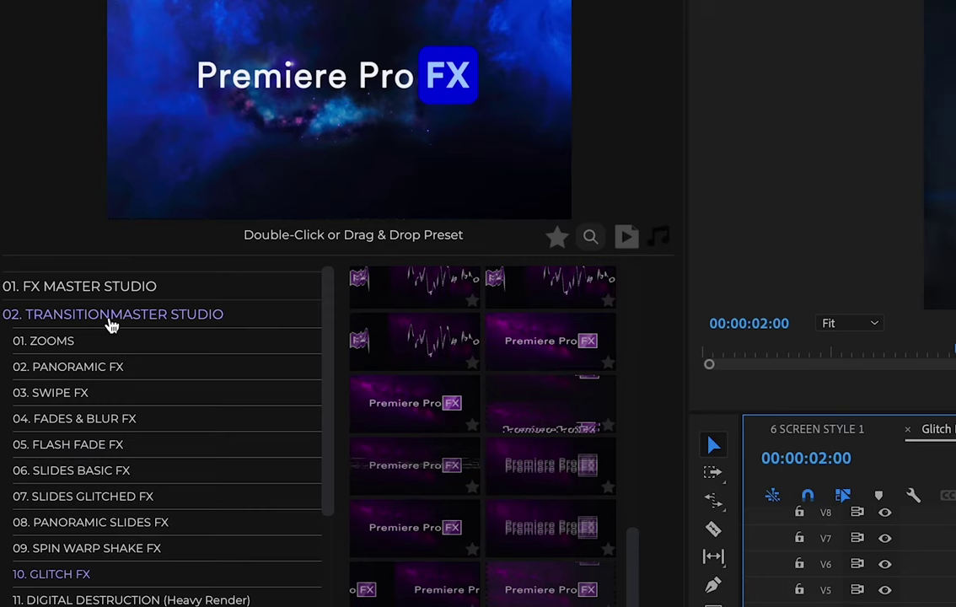
click(109, 325)
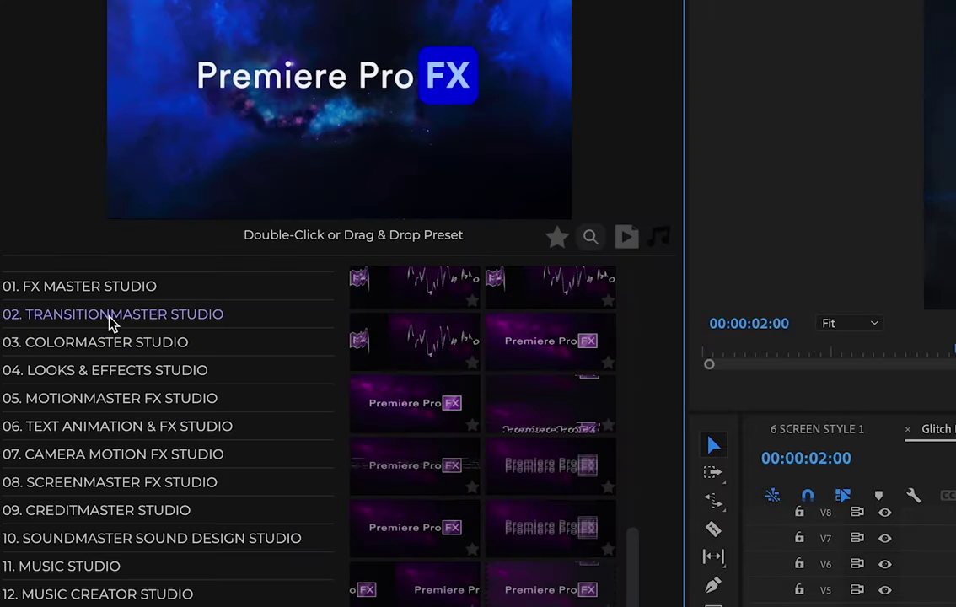
click(94, 372)
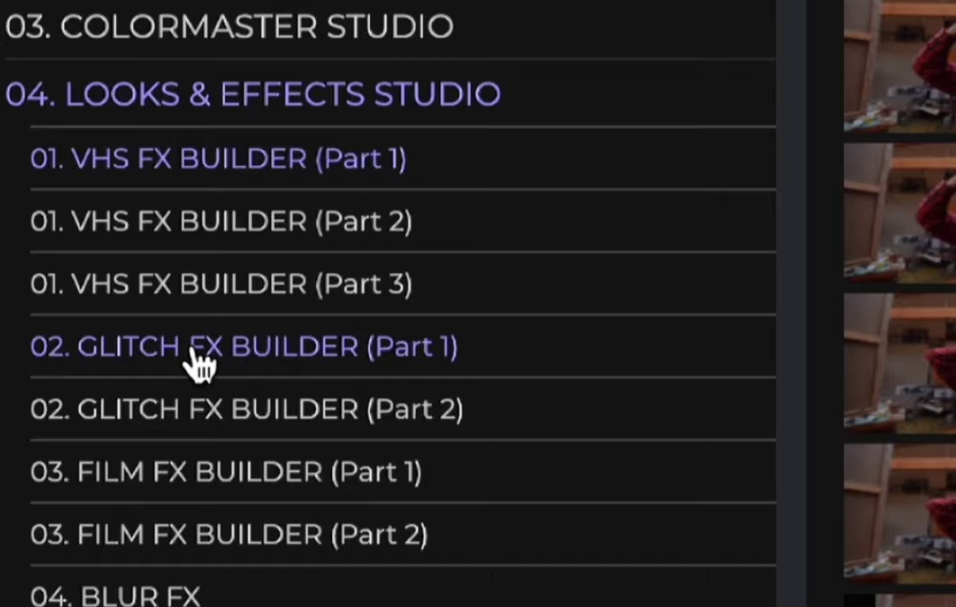
click(195, 361)
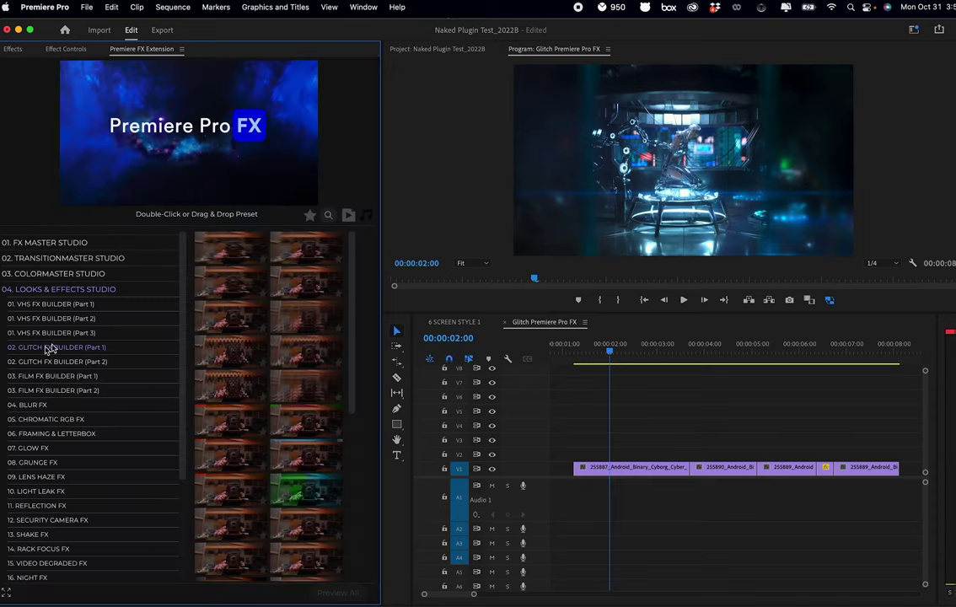
mouse_move(207, 249)
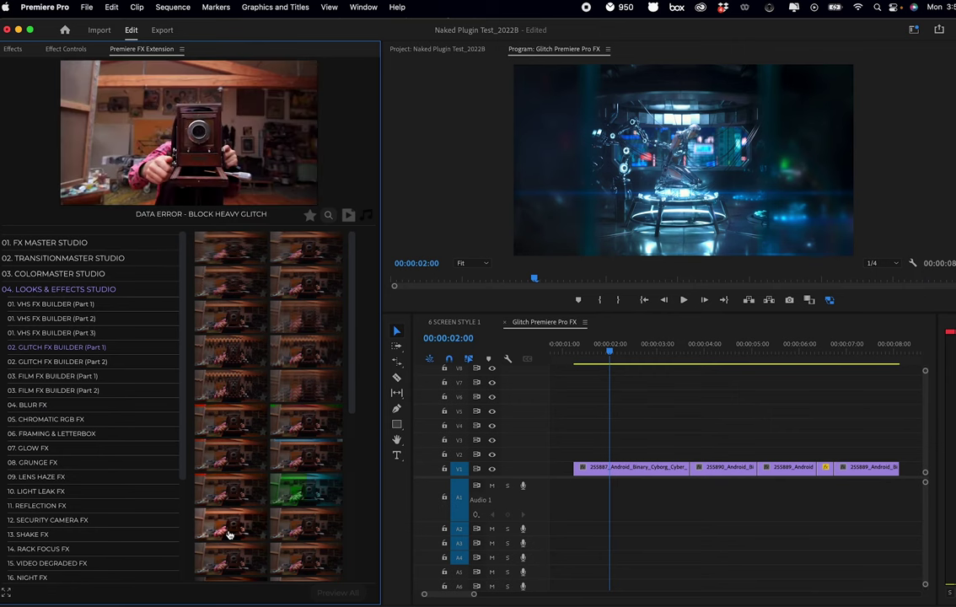
Add a Data Error block glitch layer at the playhead, preview it, and park at 00:00:02:06.
double_click(223, 423)
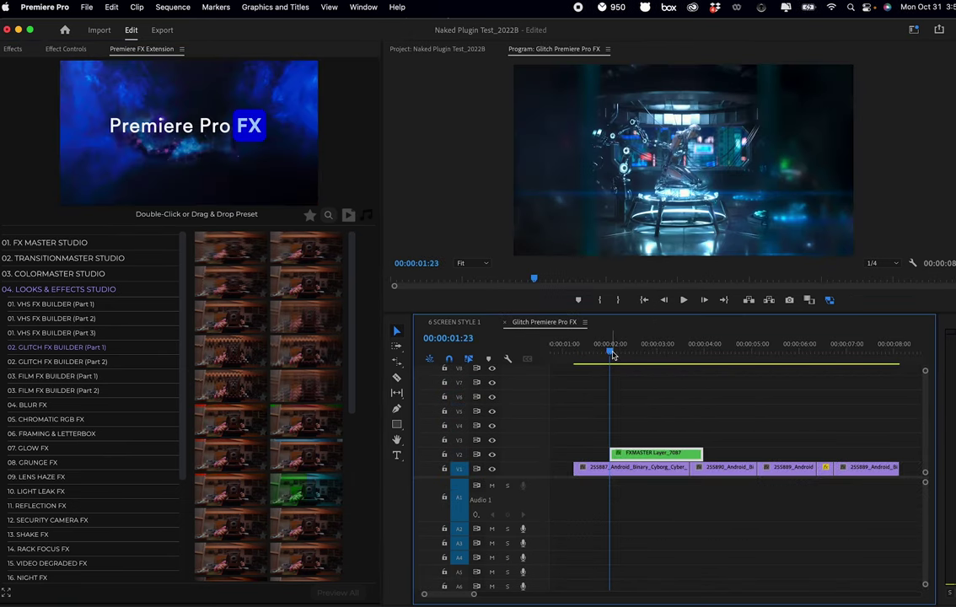
key(space)
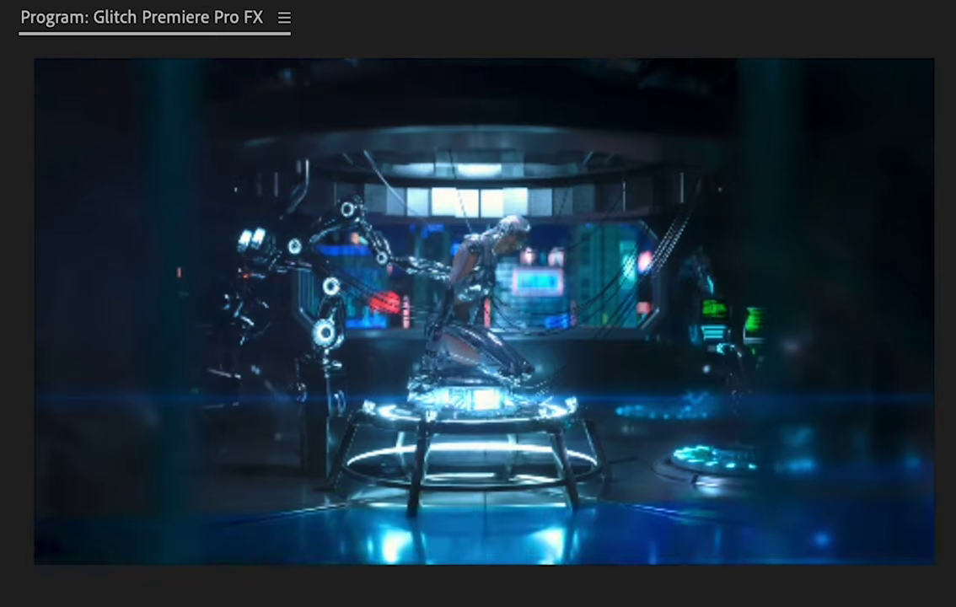
click(624, 358)
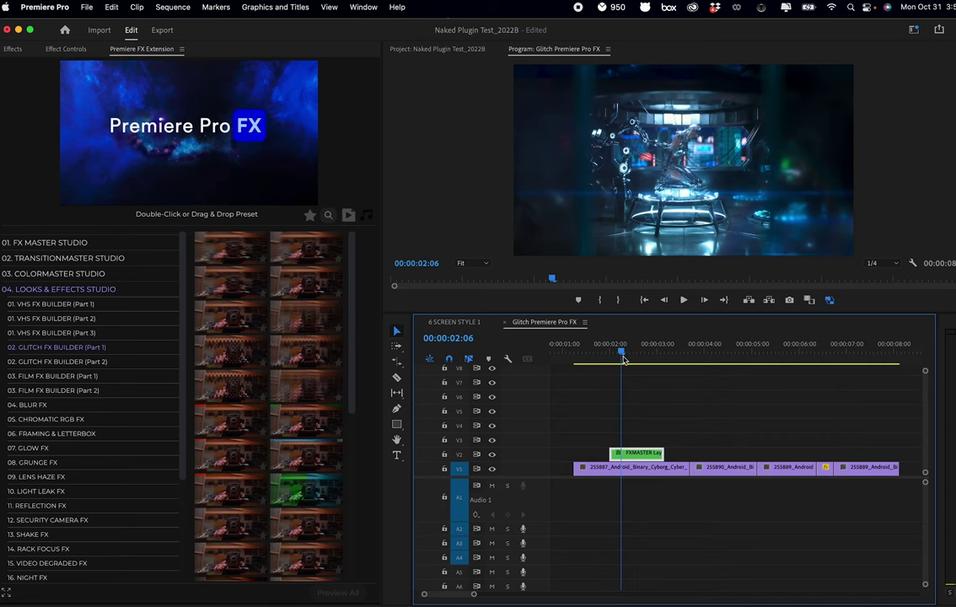
Add a Color Glitch 5 layer, match its start and end to the first glitch layer, and preview.
mouse_move(226, 485)
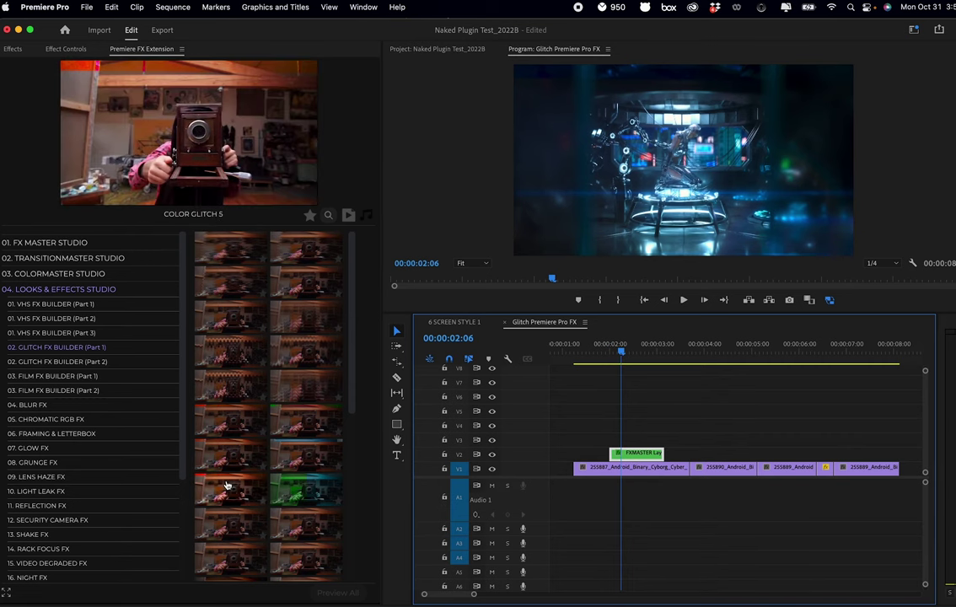
double_click(226, 485)
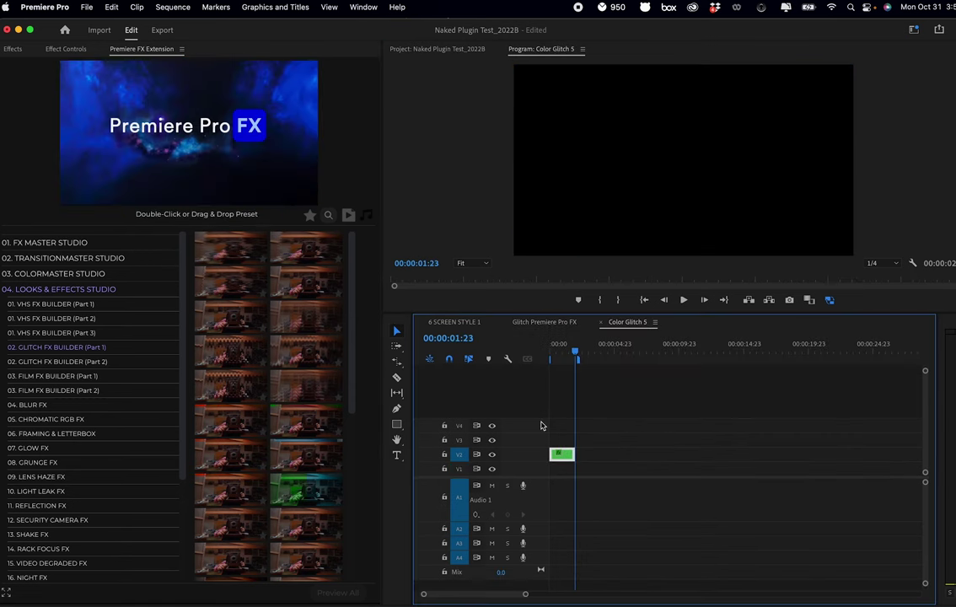
drag(474, 323, 439, 324)
drag(658, 316, 544, 306)
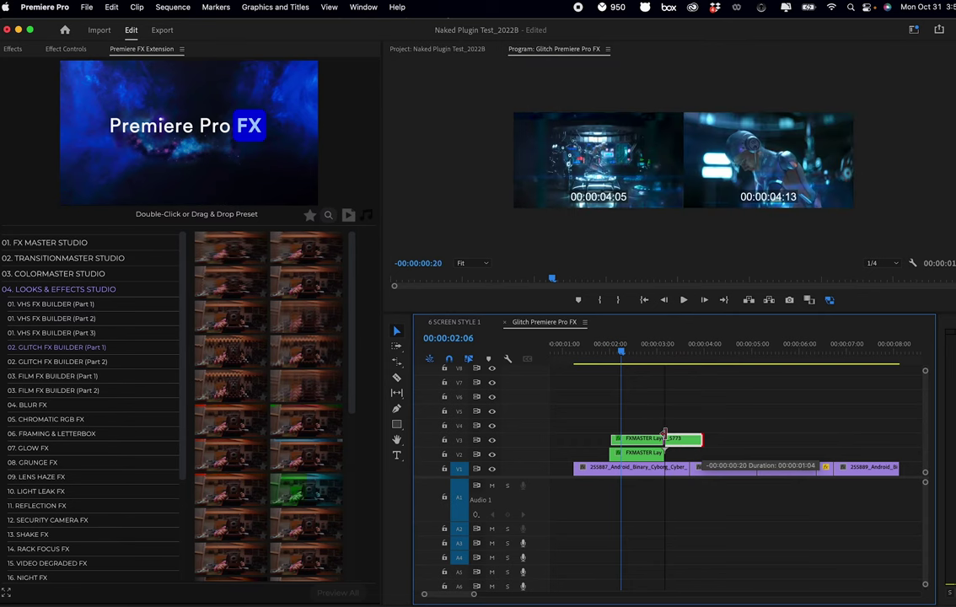
drag(664, 436, 664, 437)
key(space)
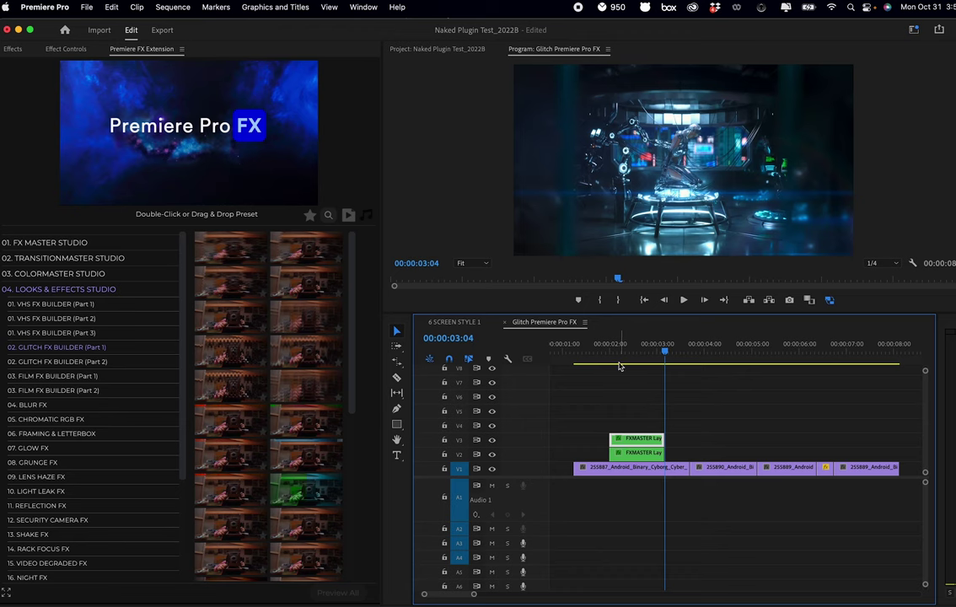
key(space)
scroll(236, 456, down, 4)
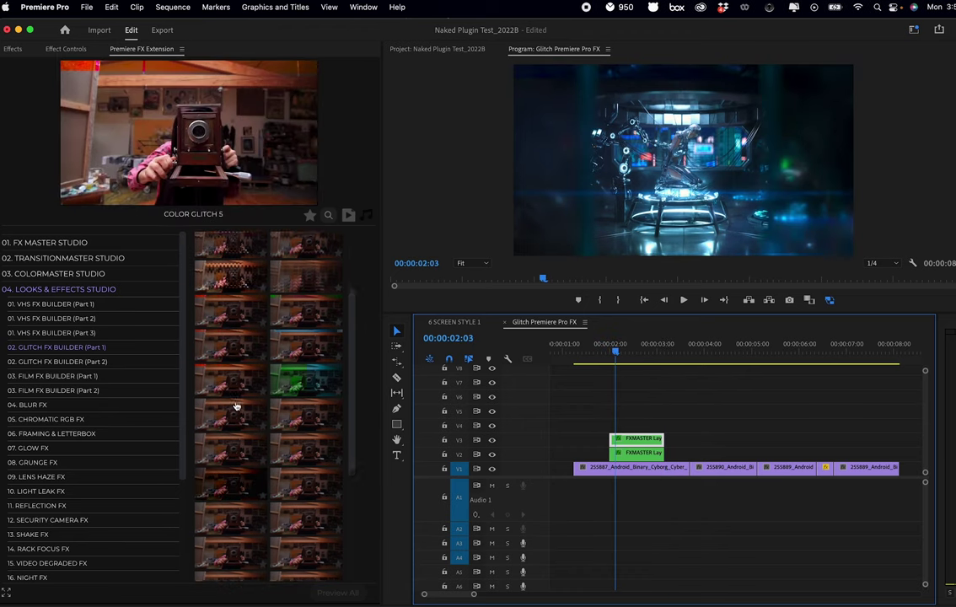
Add Block Streaks (Moderate) as Layer_27, shift the V2/V3 layers 1 second later, and trim Layer_27's end.
double_click(236, 453)
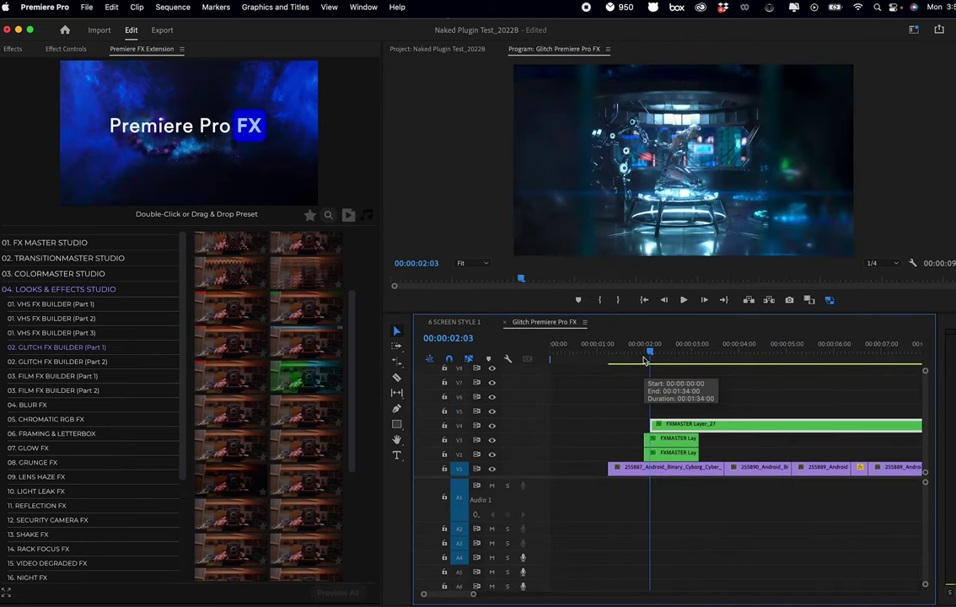
drag(665, 431, 661, 431)
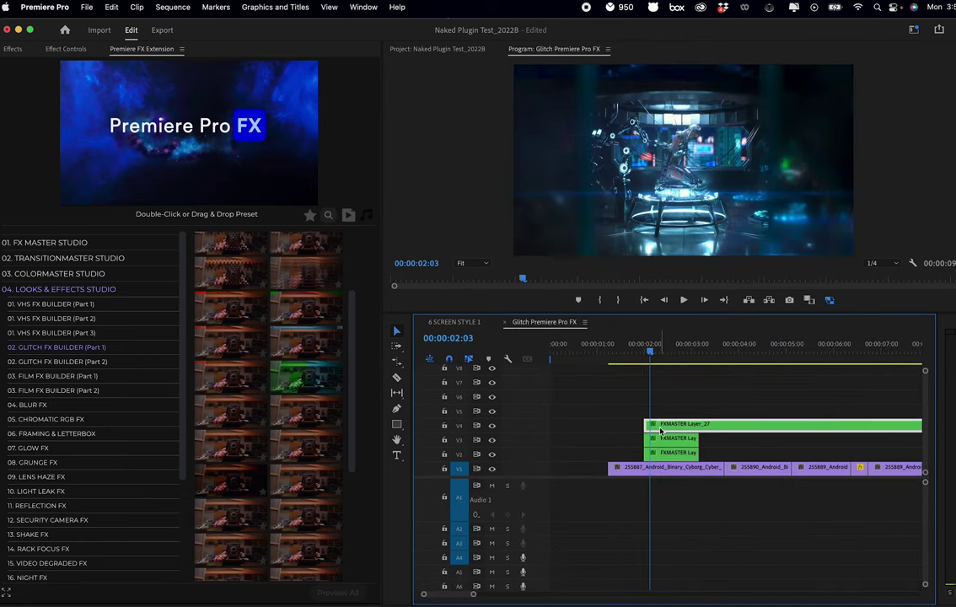
click(670, 442)
drag(672, 446, 725, 447)
key(space)
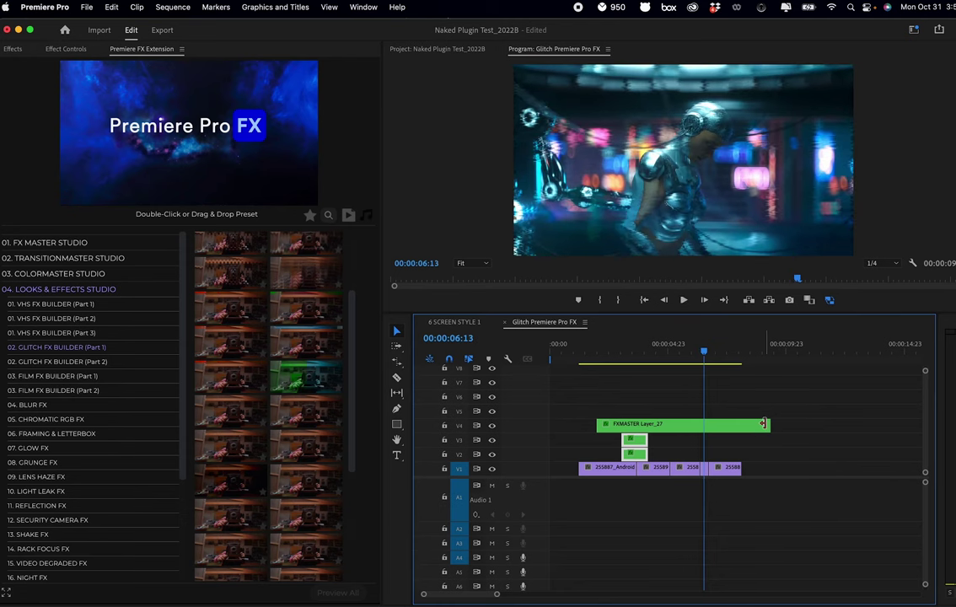
drag(769, 424, 741, 422)
key(space)
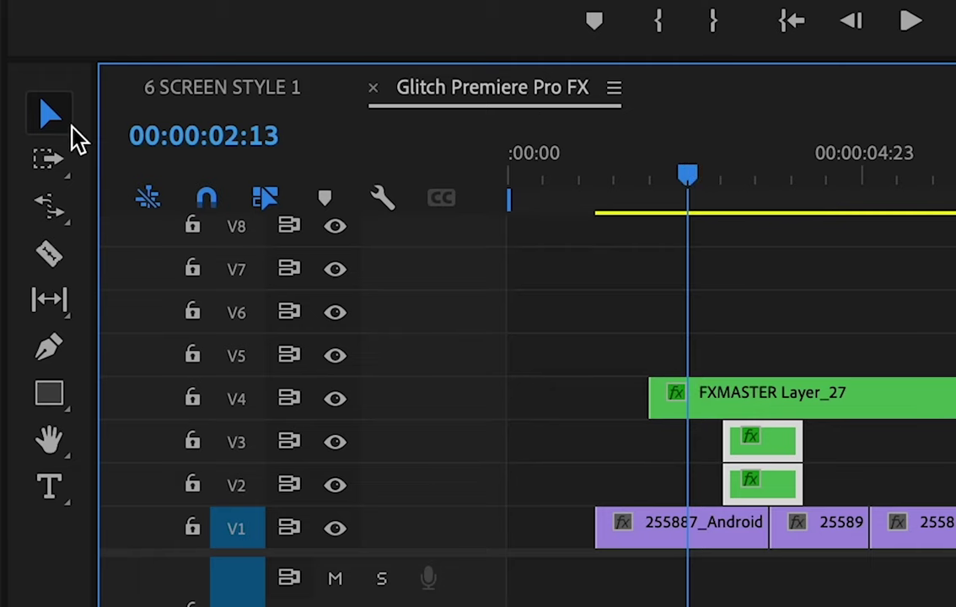
Razor FXMASTER Layer_27 at about 2.8 seconds and again later, then delete the unwanted pieces.
click(47, 259)
key(equal)
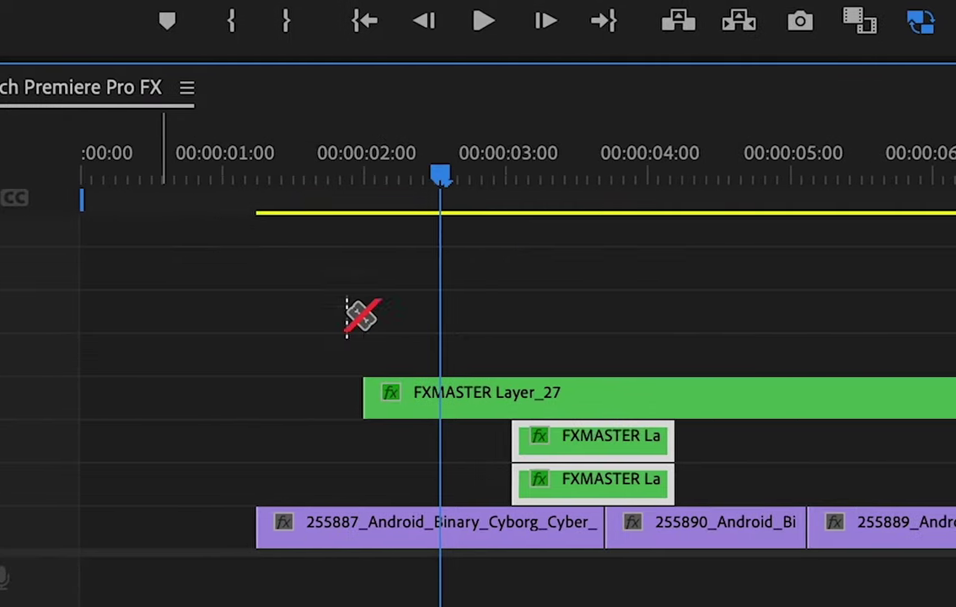
click(486, 393)
click(812, 398)
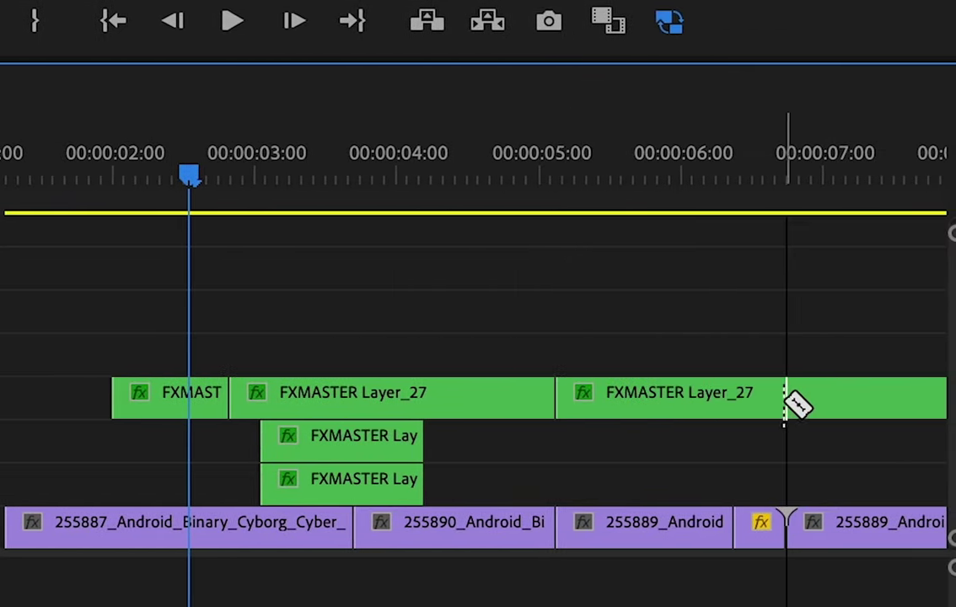
click(384, 412)
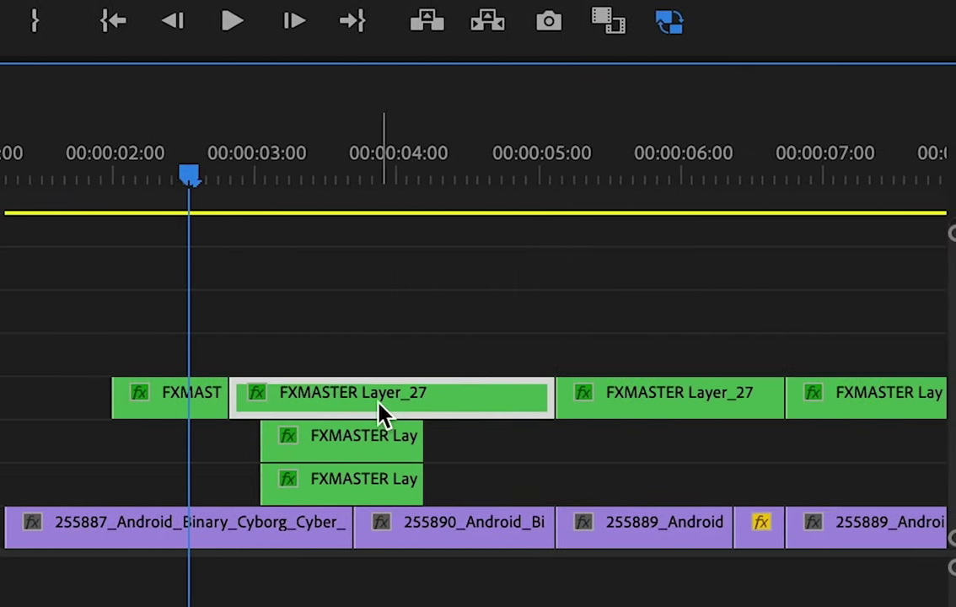
key(Delete)
key(minus)
click(351, 411)
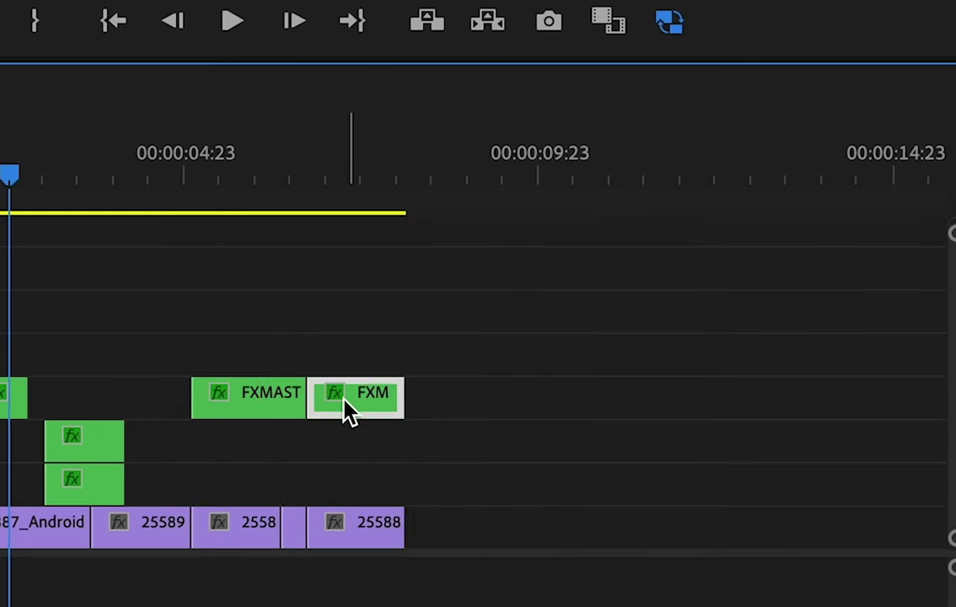
key(Delete)
Move the remaining piece about 16 frames later, trim 4 frames off its start and 16 off its end, and preview.
click(245, 393)
drag(249, 401, 286, 426)
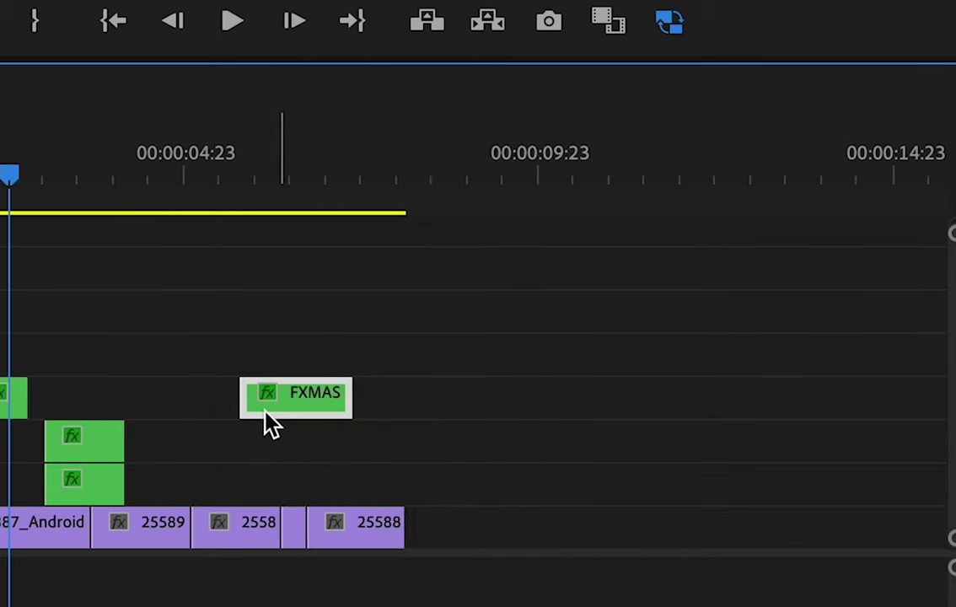
drag(250, 390, 263, 390)
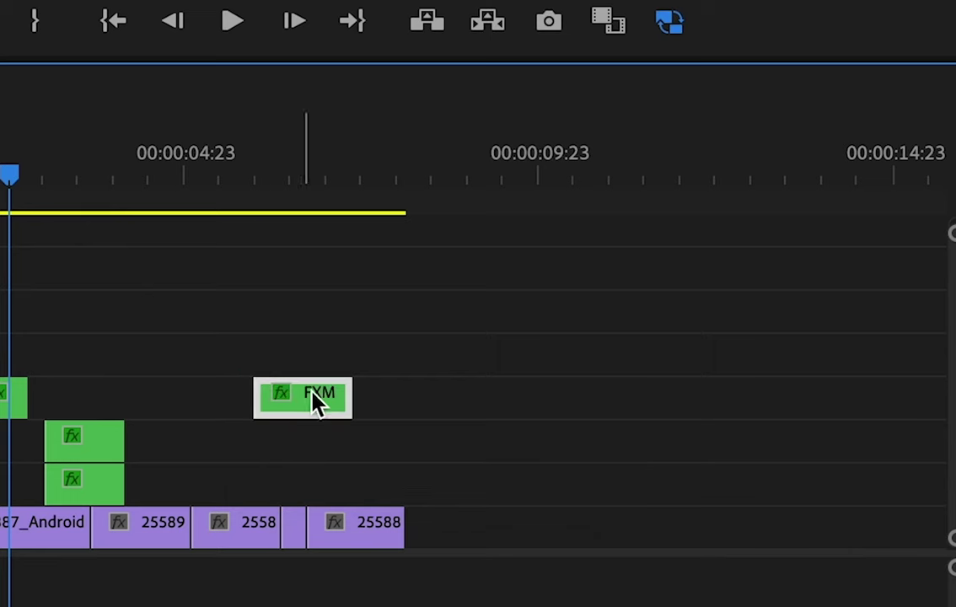
drag(343, 393, 304, 395)
key(space)
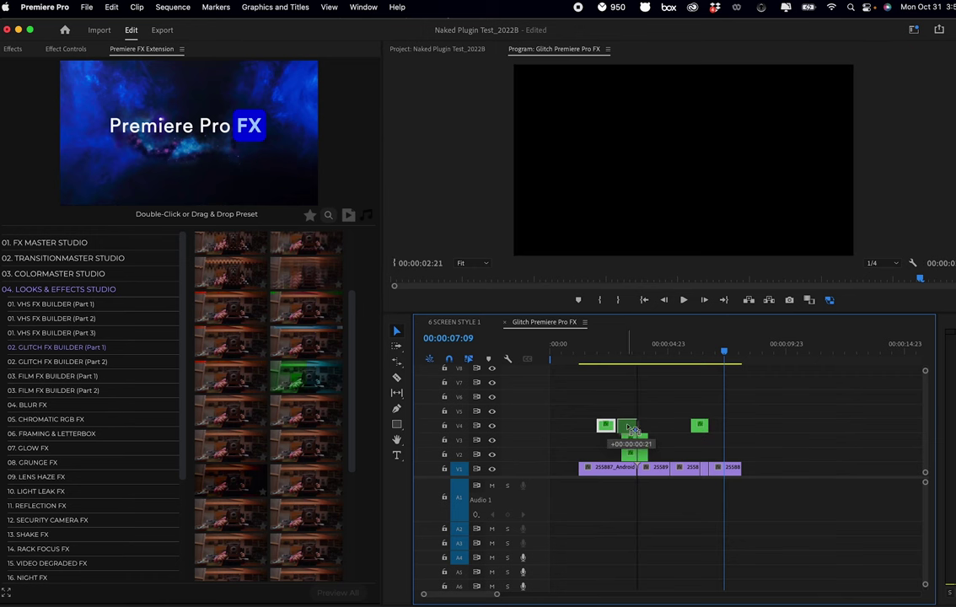
Check the V4 glitch layer's effects, nudge it slightly later, and park the playhead near 5 seconds.
right_click(626, 426)
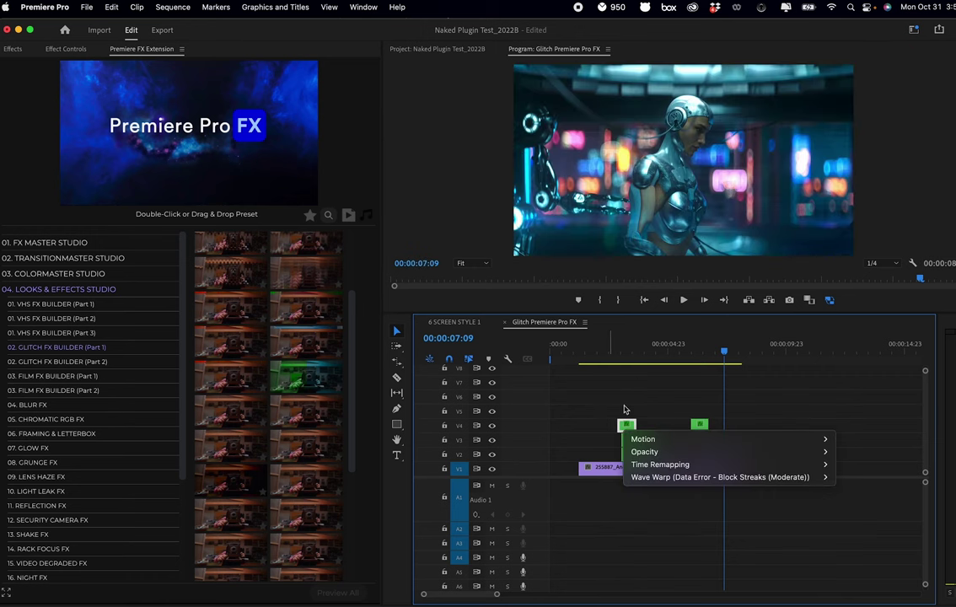
click(626, 427)
drag(626, 428, 646, 425)
click(612, 346)
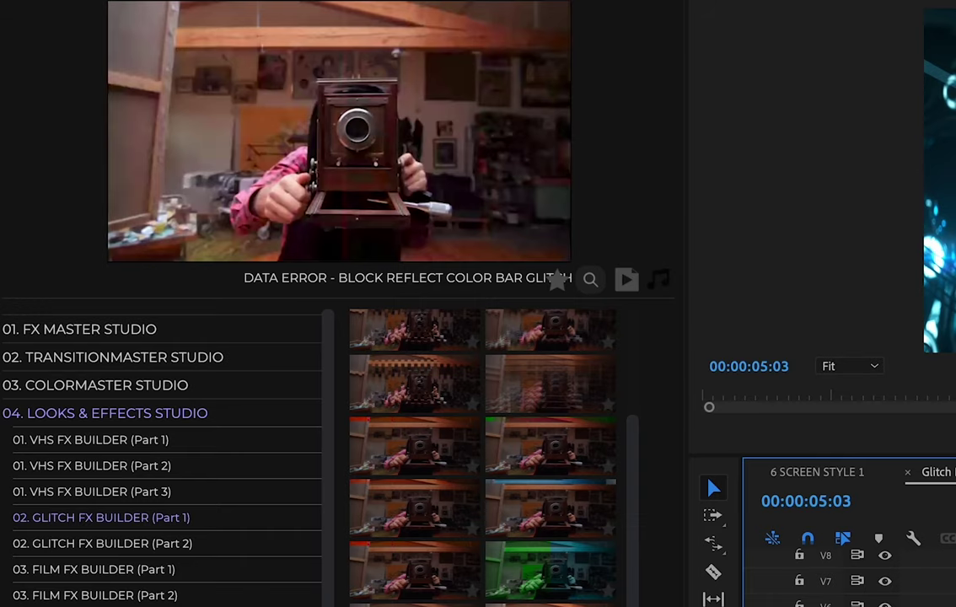
Show the Glitch FX Builder (Part 2) presets, move the short layer down to V2, and set the playhead near 6 seconds.
scroll(547, 540, down, 1)
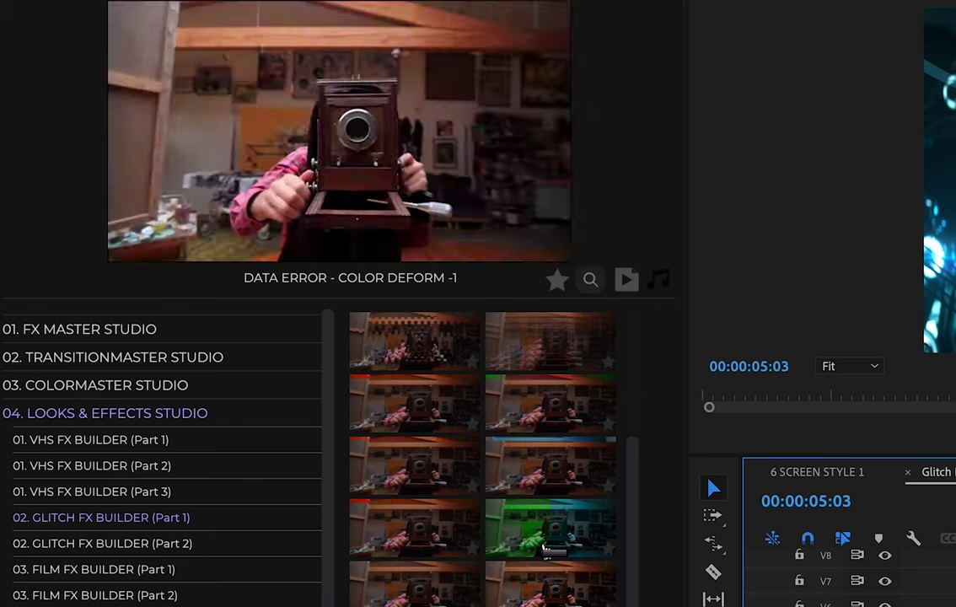
click(148, 546)
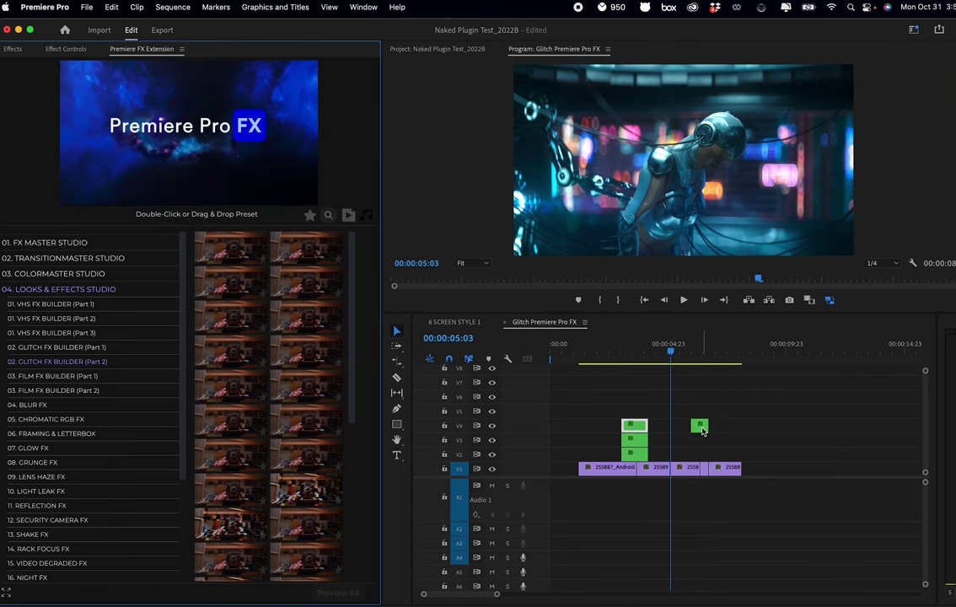
drag(703, 430, 703, 455)
drag(672, 355, 699, 356)
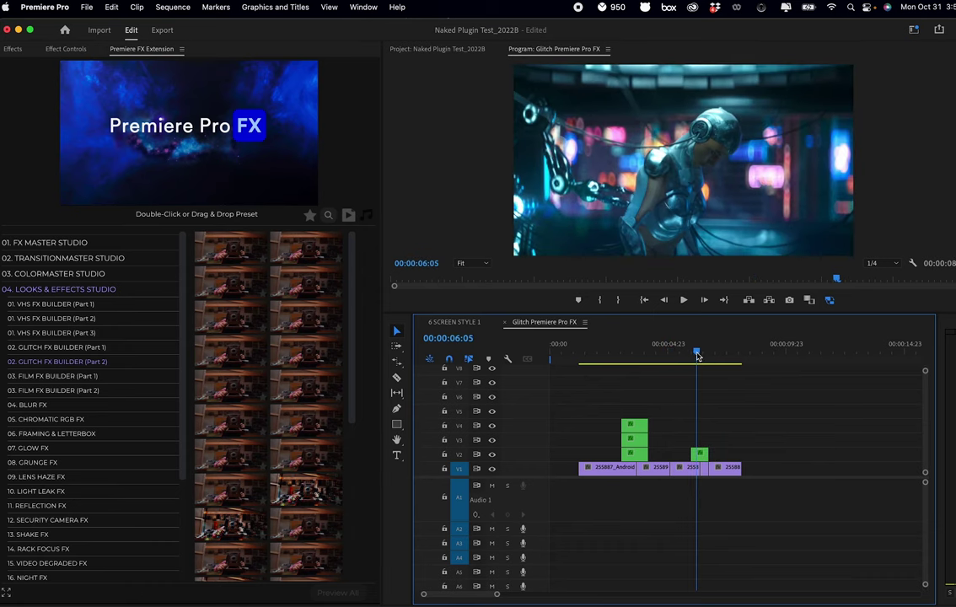
Add a short Pixel Break layer on V3, then move the V5 Random Glitch Break layer to 0:00 and make it 2:11 long.
double_click(291, 392)
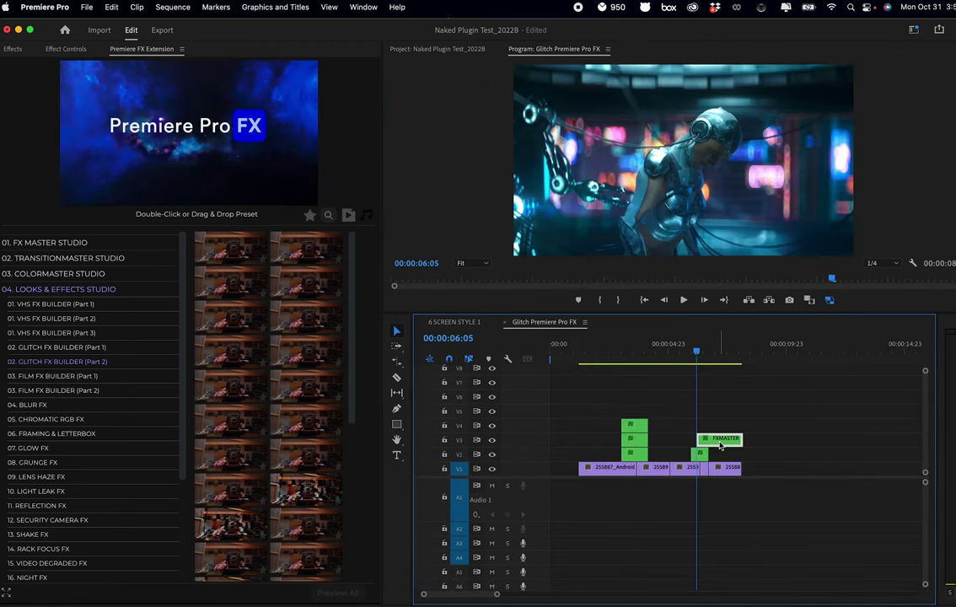
drag(735, 440, 708, 439)
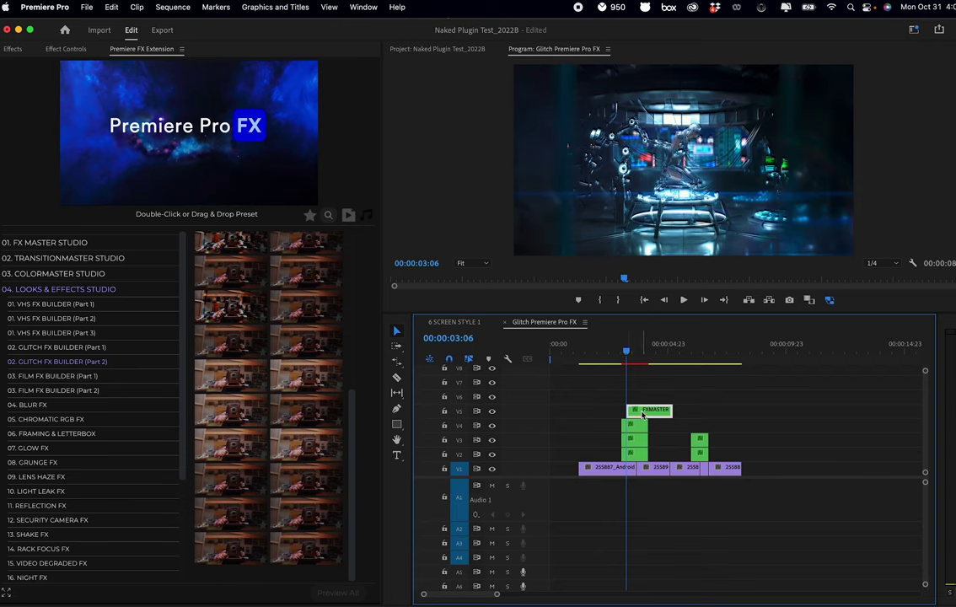
drag(642, 414, 597, 411)
drag(666, 406, 739, 411)
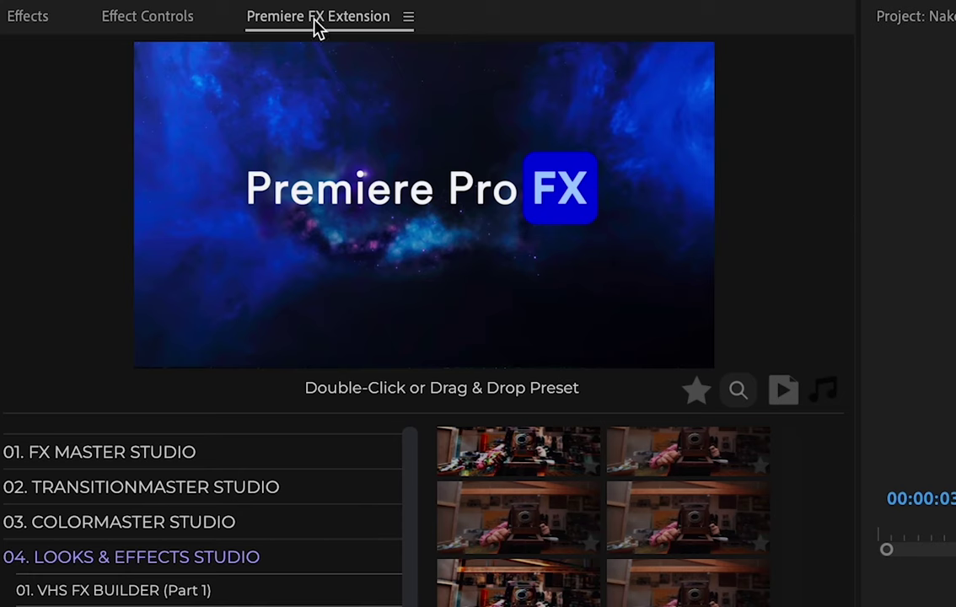
click(148, 17)
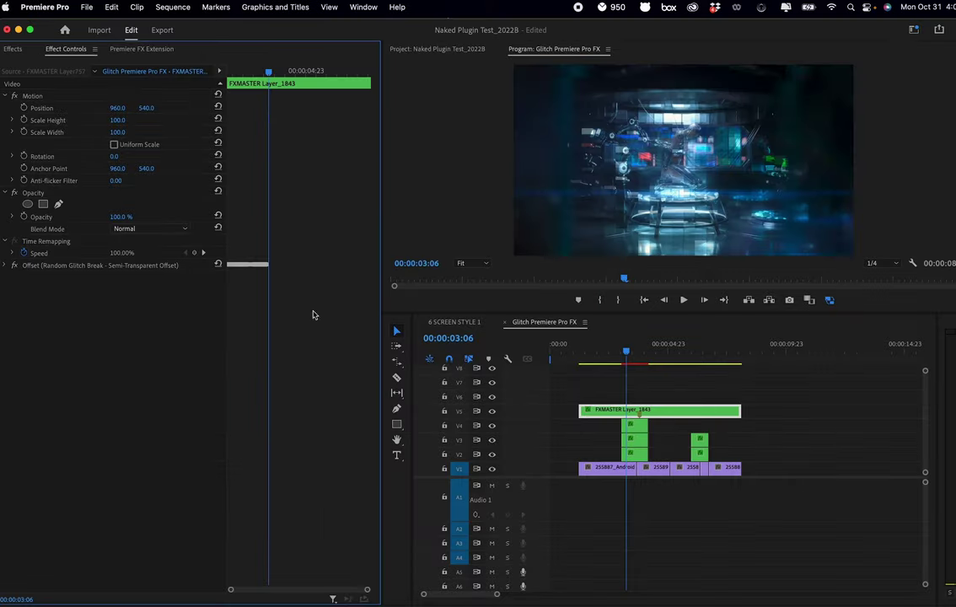
drag(735, 409, 631, 407)
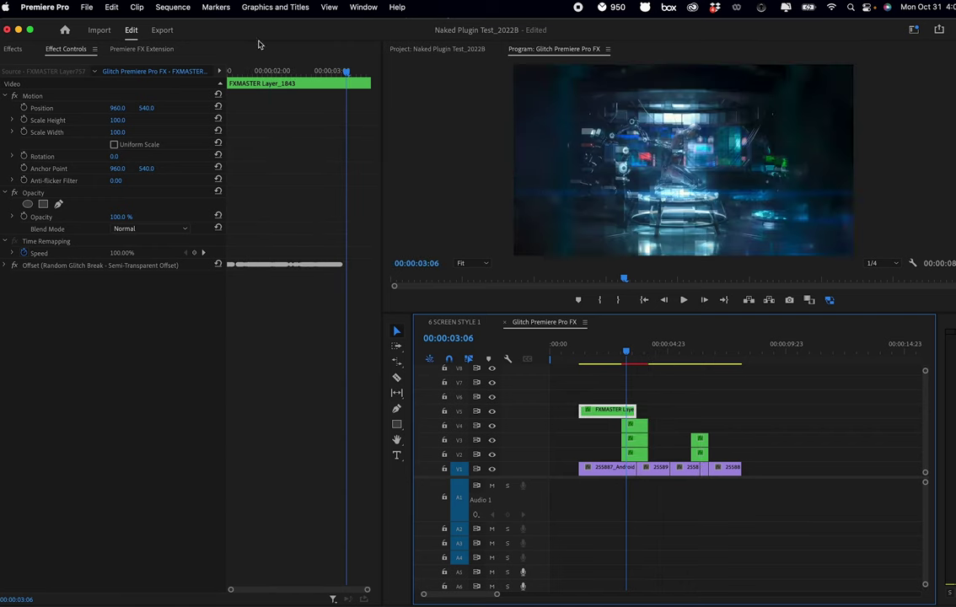
click(139, 48)
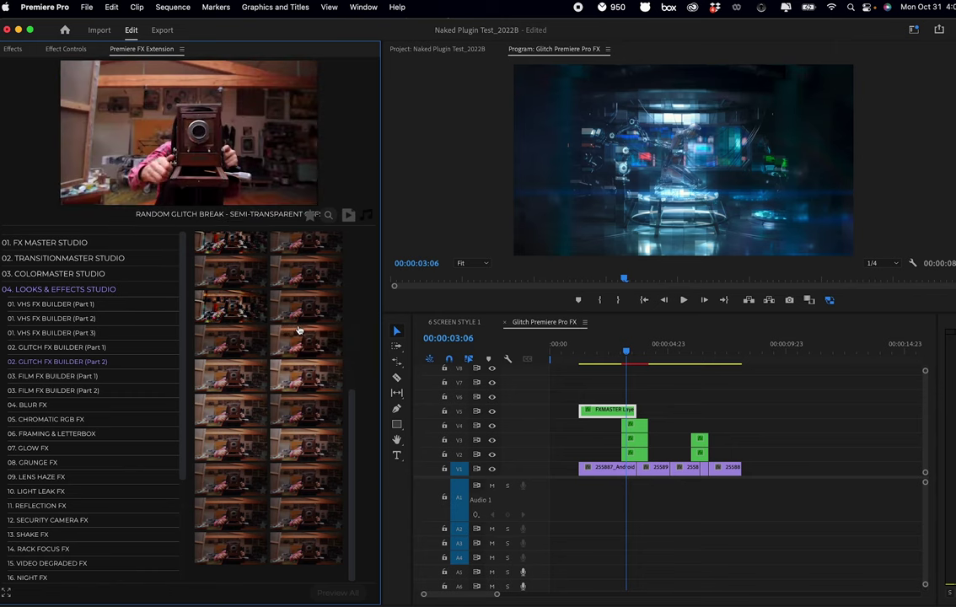
Scrub the playhead to about 00:00:04:22 and play the sequence to review the glitches.
drag(628, 355, 668, 354)
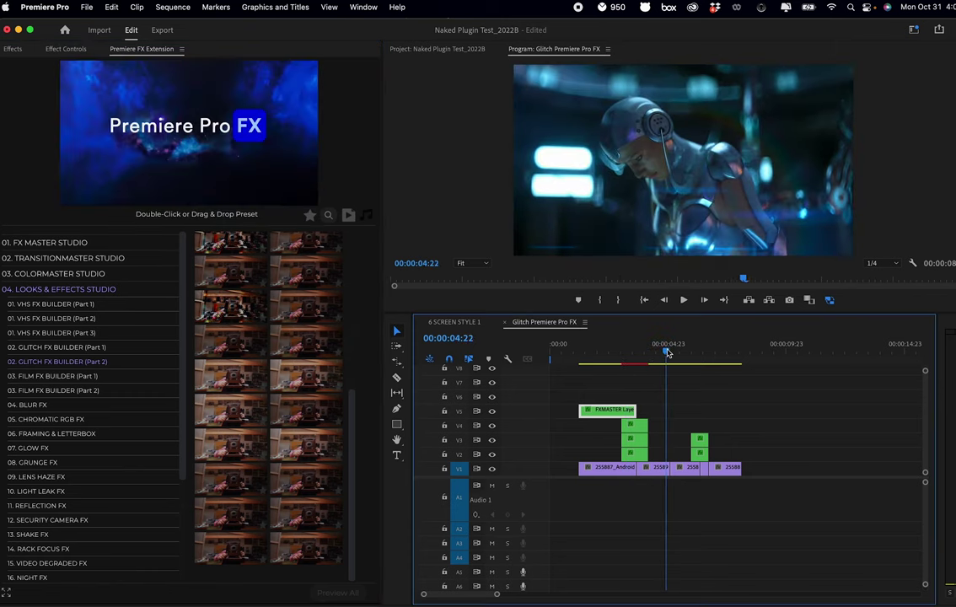
key(space)
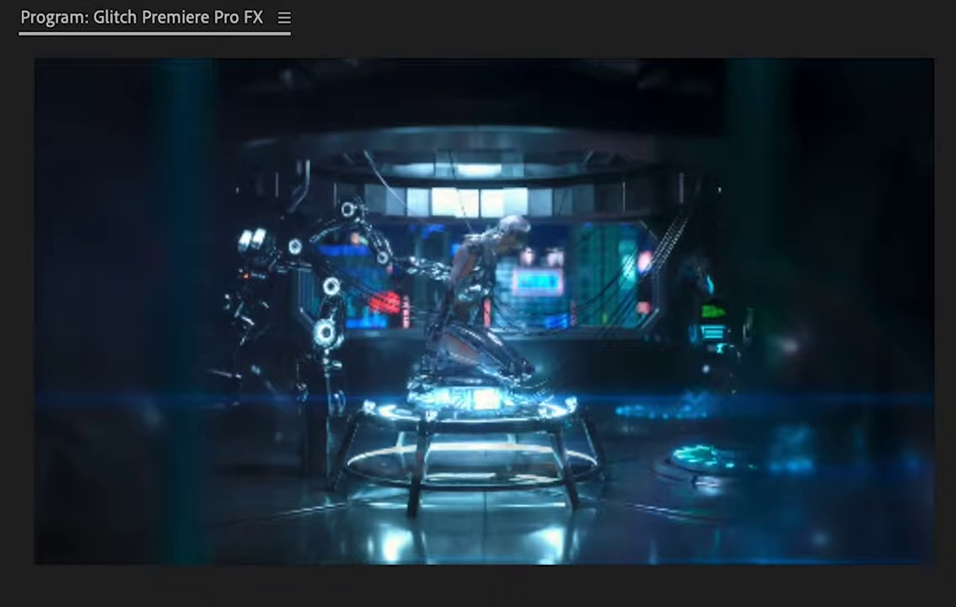